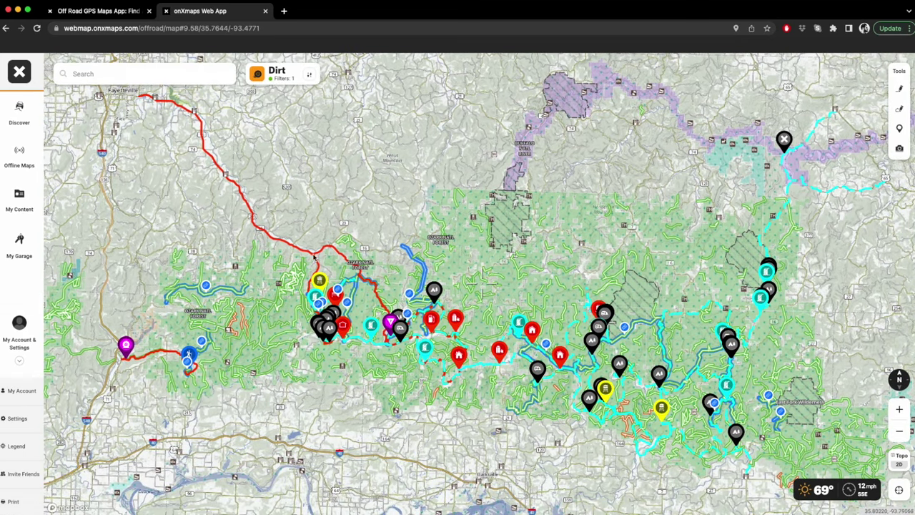
Examine the saved red and cyan routes, waypoints and trails across the Ozark National Forest from west to east.
scroll(451, 329, up, 2)
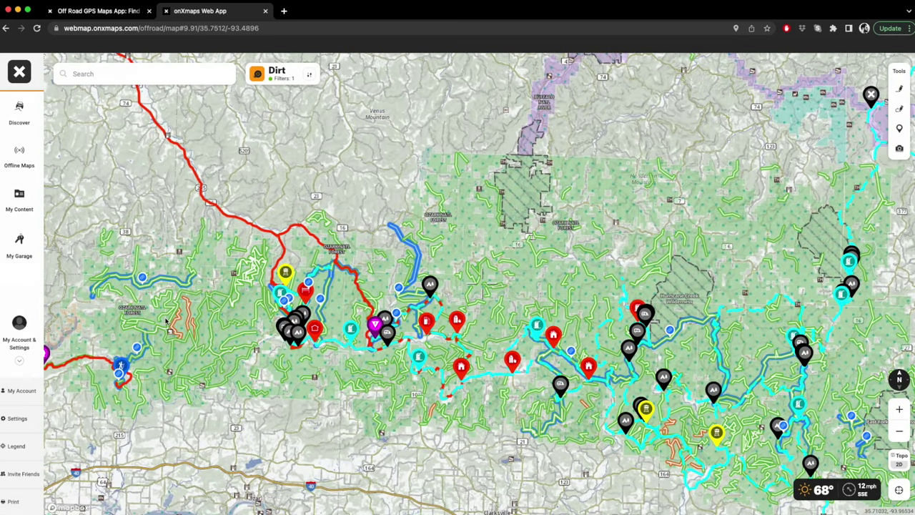
scroll(310, 348, up, 3)
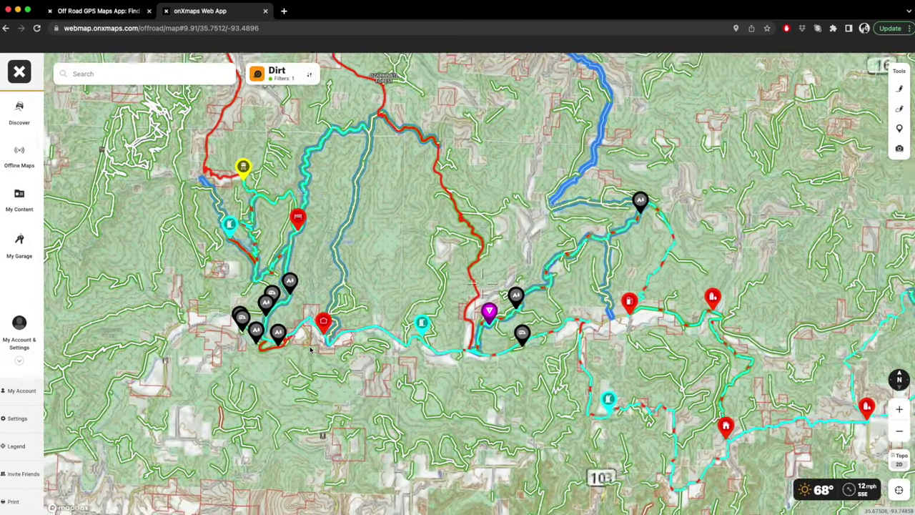
scroll(268, 300, up, 3)
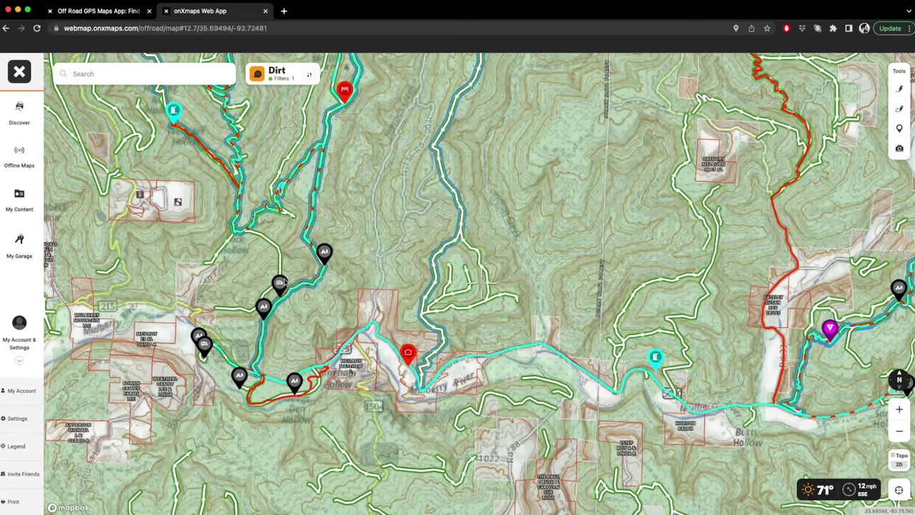
drag(571, 382, 419, 272)
drag(537, 310, 388, 339)
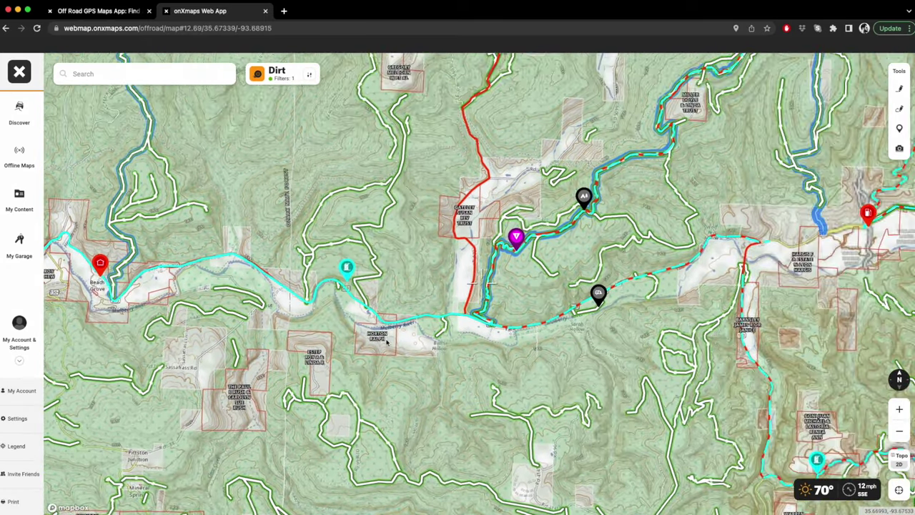
scroll(520, 304, down, 3)
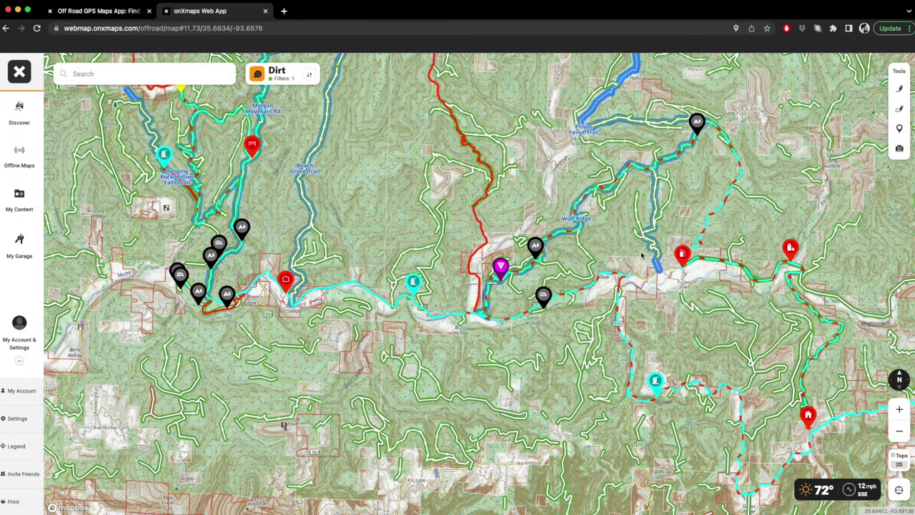
drag(641, 255, 386, 320)
scroll(404, 322, up, 1)
drag(686, 427, 550, 322)
scroll(548, 322, down, 1)
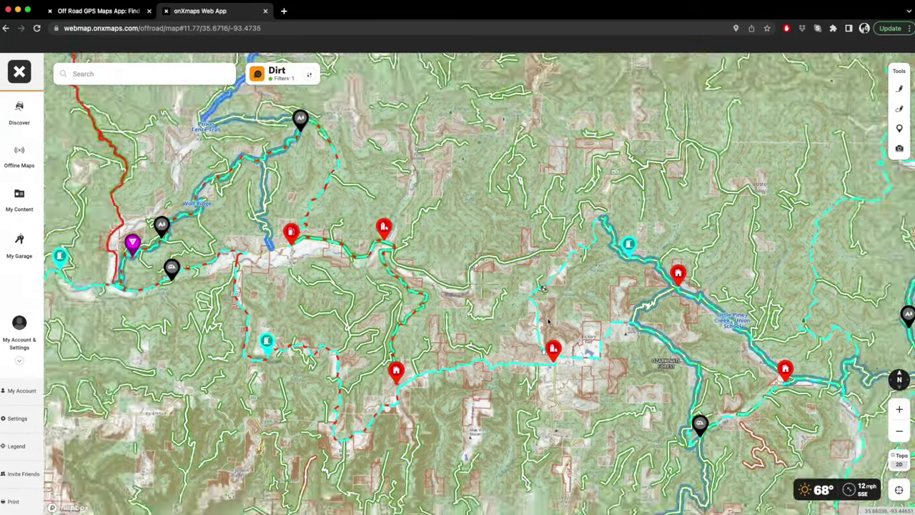
scroll(549, 321, down, 3)
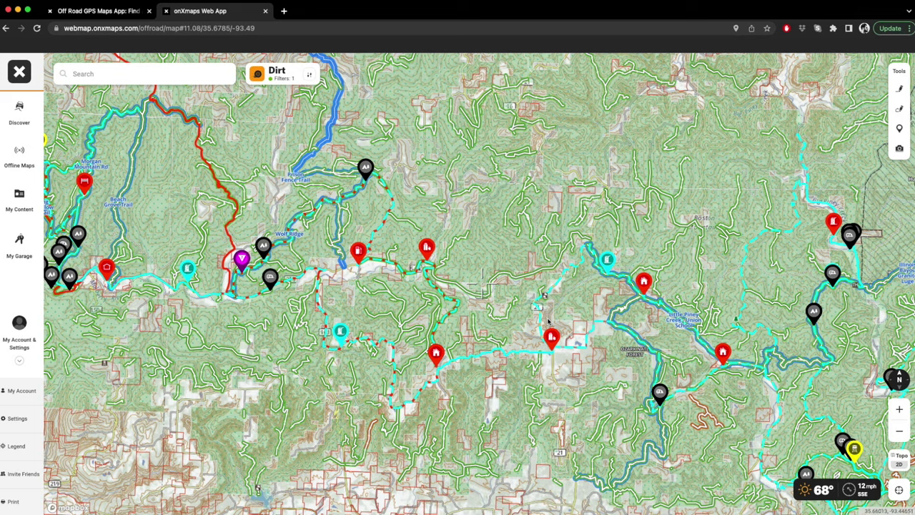
scroll(548, 322, down, 3)
scroll(643, 300, down, 5)
drag(671, 270, 477, 211)
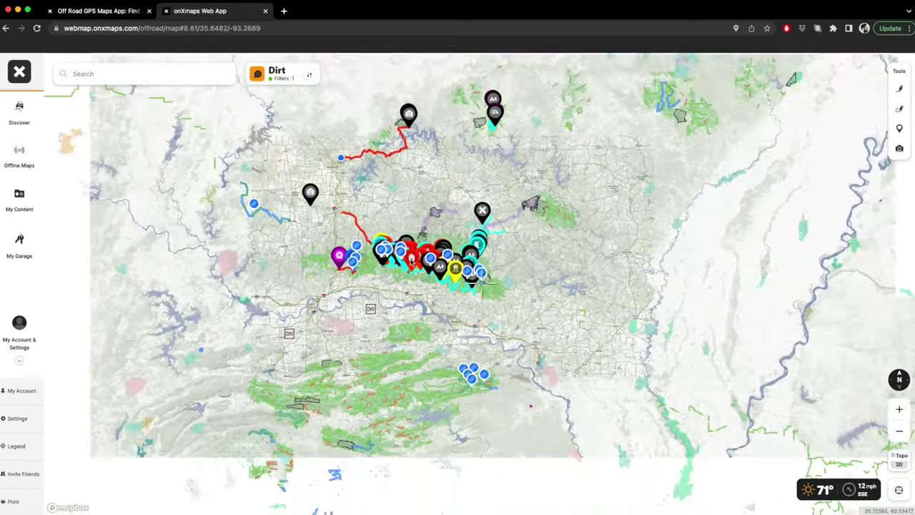
Open the Trestle Overlook trail details north of Amarillo, inspect the connected trails nearby, and close the details.
scroll(259, 264, down, 5)
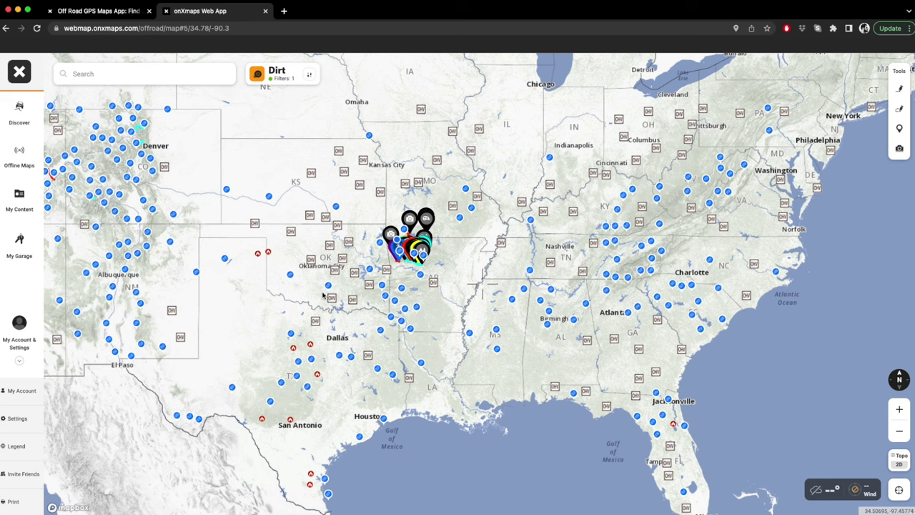
scroll(224, 272, up, 5)
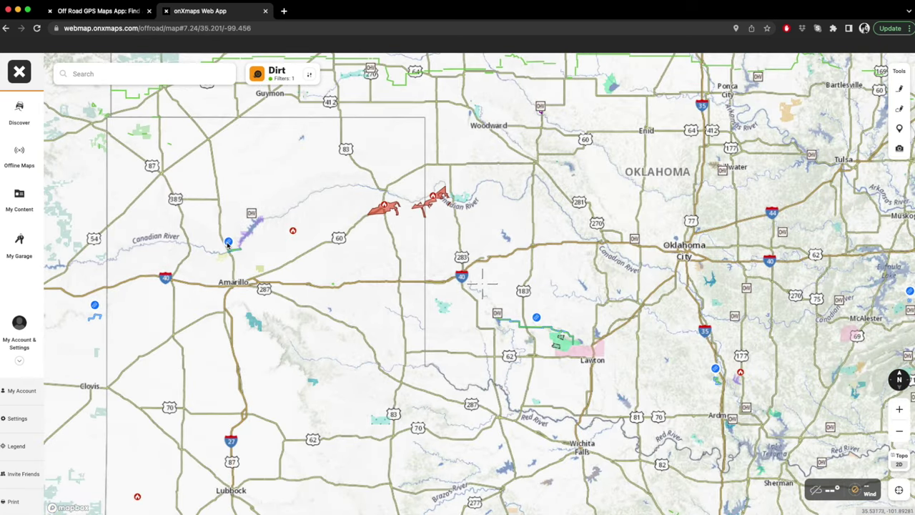
click(228, 243)
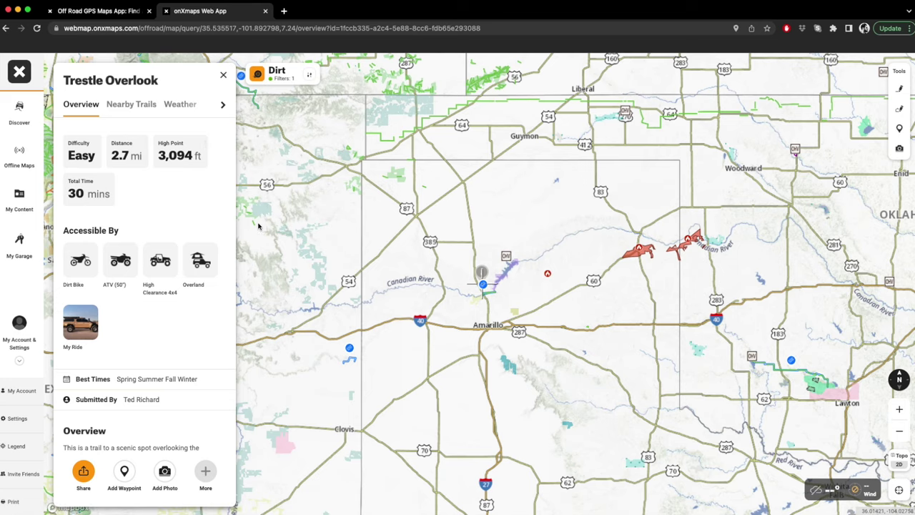
scroll(489, 286, up, 10)
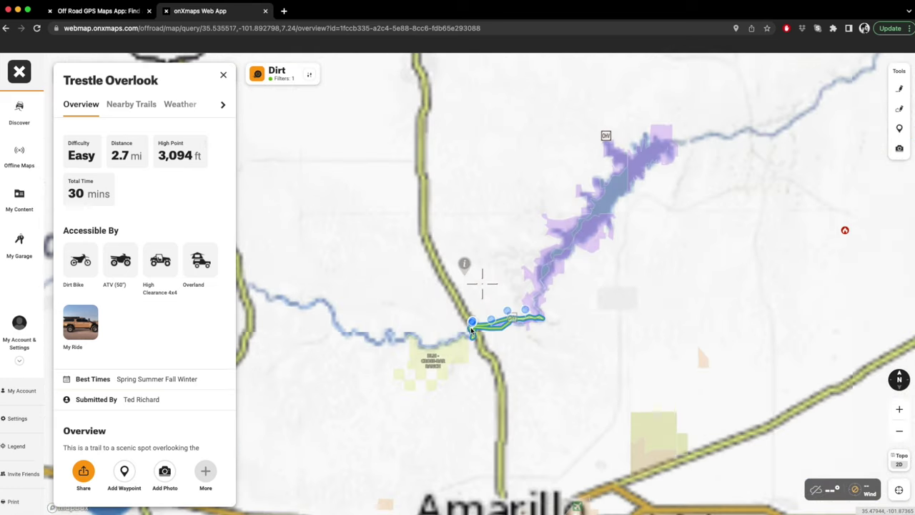
scroll(518, 362, down, 6)
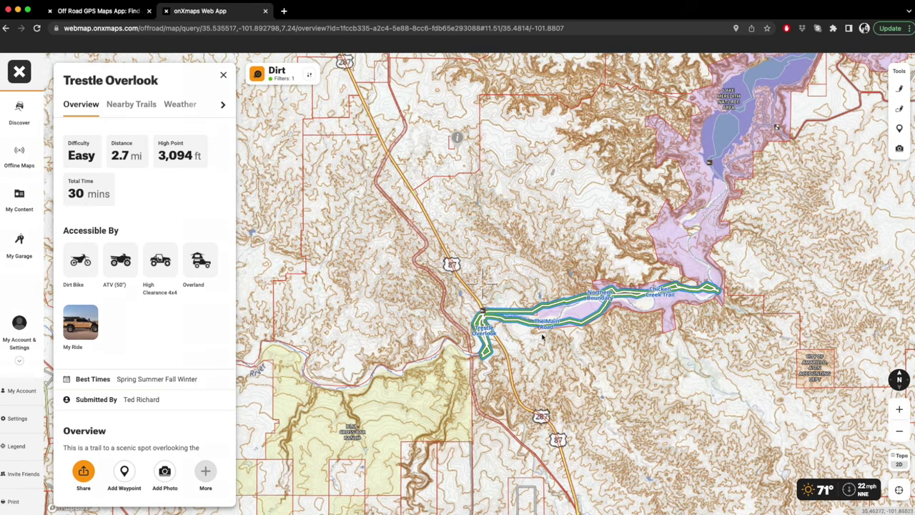
scroll(600, 317, down, 10)
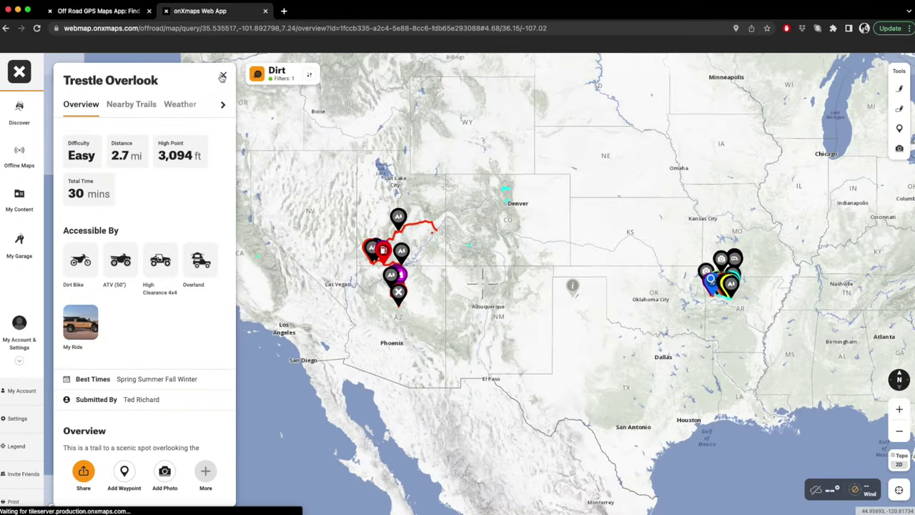
click(222, 76)
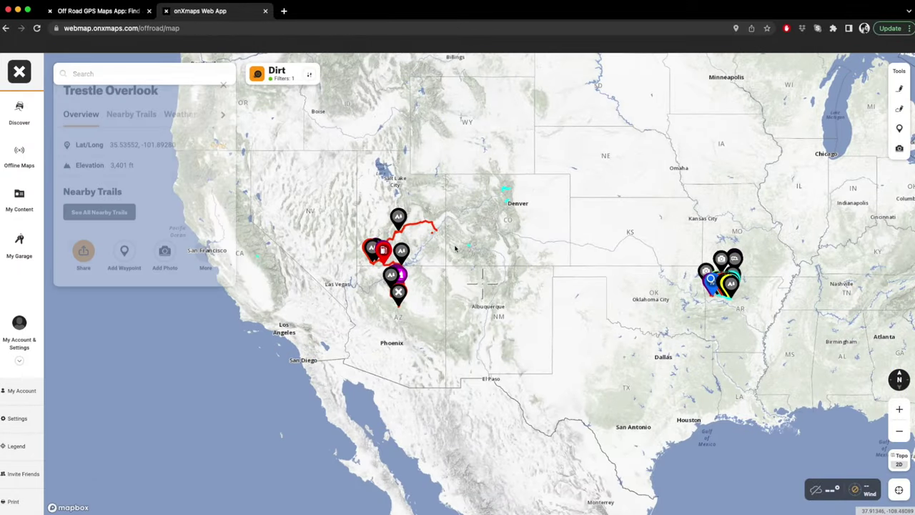
Examine the saved red route through Utah and Arizona with its surrounding trails, plus the saved routes and waypoints in northern Arkansas.
scroll(466, 355, up, 5)
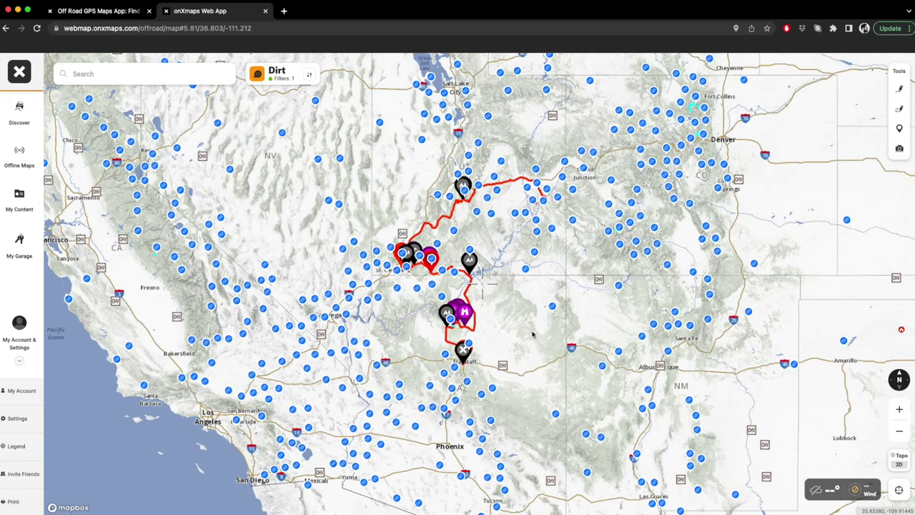
scroll(532, 334, up, 2)
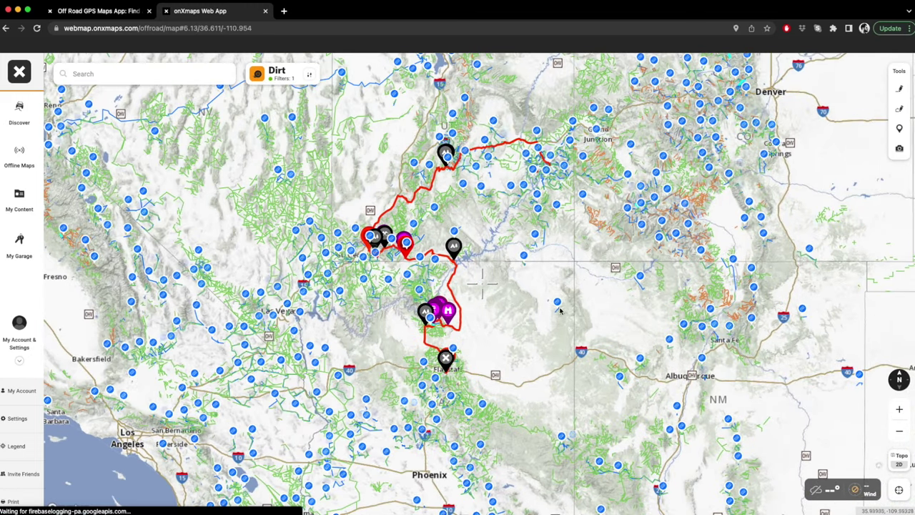
scroll(530, 352, up, 2)
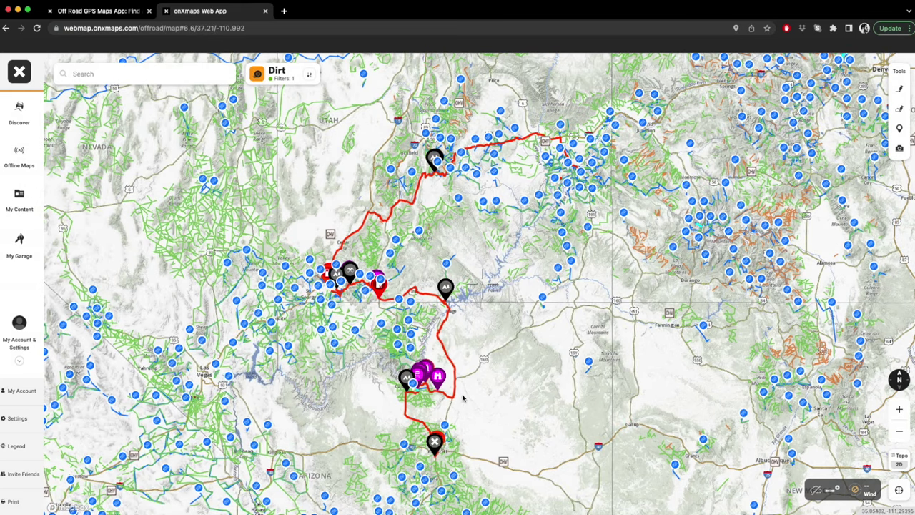
drag(514, 227, 463, 403)
drag(548, 461, 467, 291)
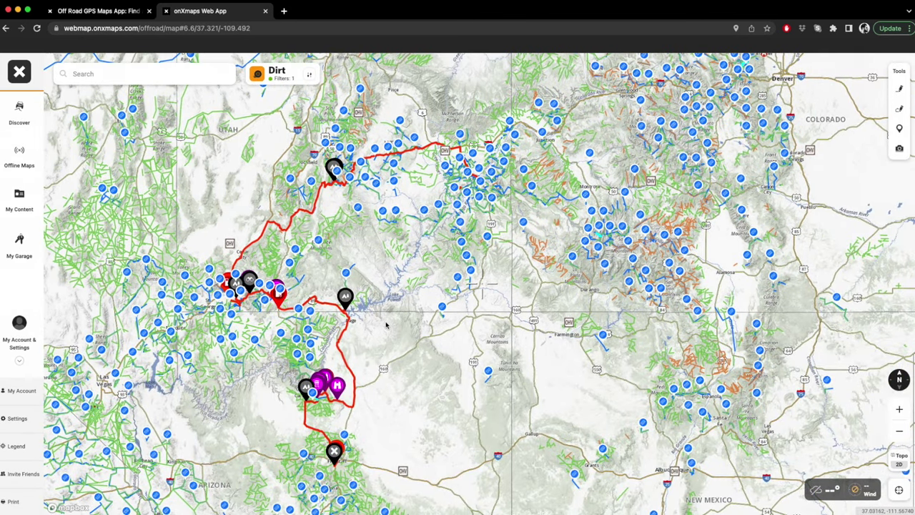
scroll(345, 307, up, 3)
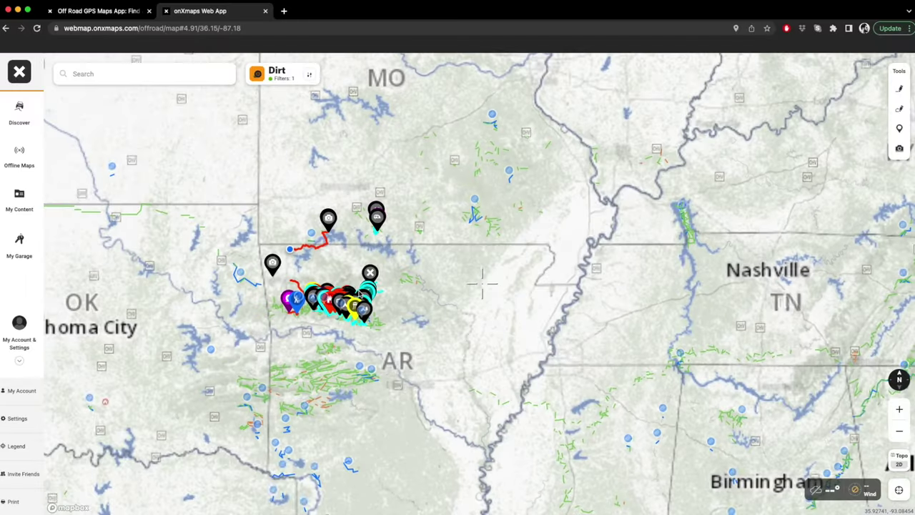
scroll(359, 294, up, 5)
drag(308, 288, 464, 225)
scroll(465, 225, up, 1)
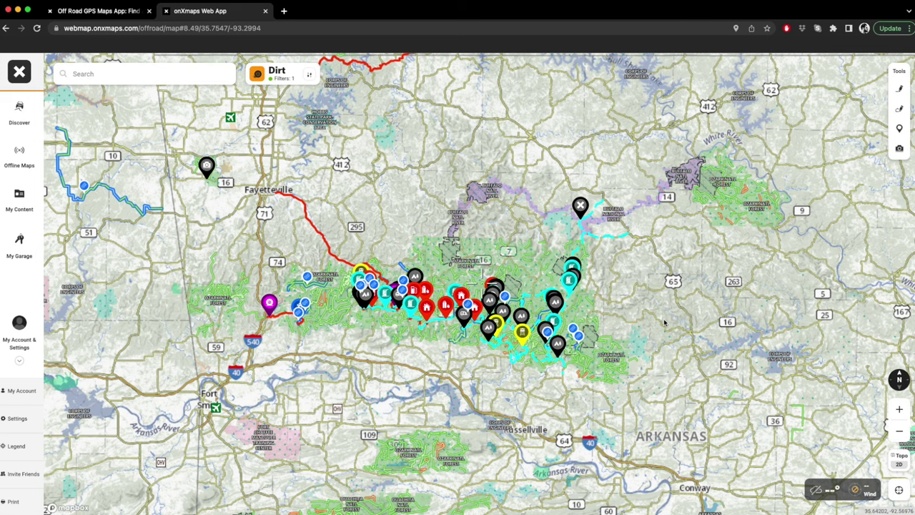
scroll(664, 323, up, 2)
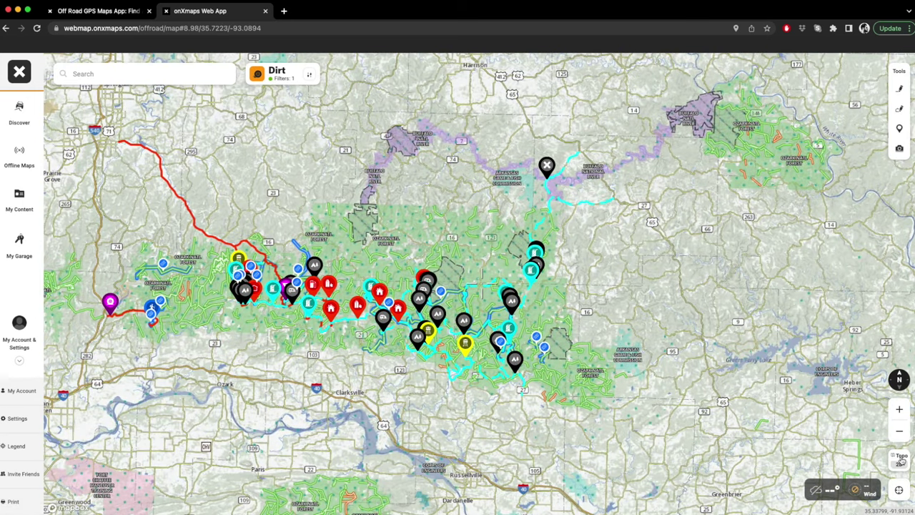
Open the basemap options and examine the Topo contours around Highway 377 east of the Ozark forest, checking and closing one point's details.
click(901, 459)
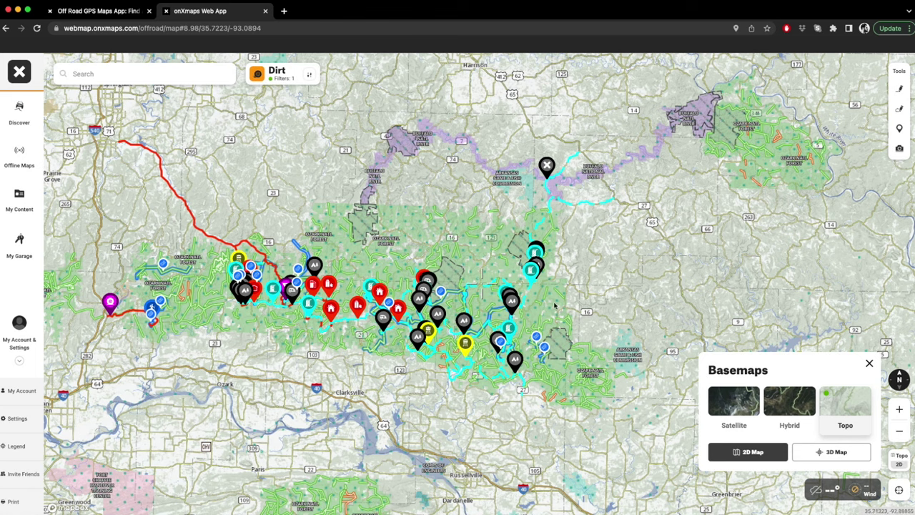
scroll(473, 299, up, 5)
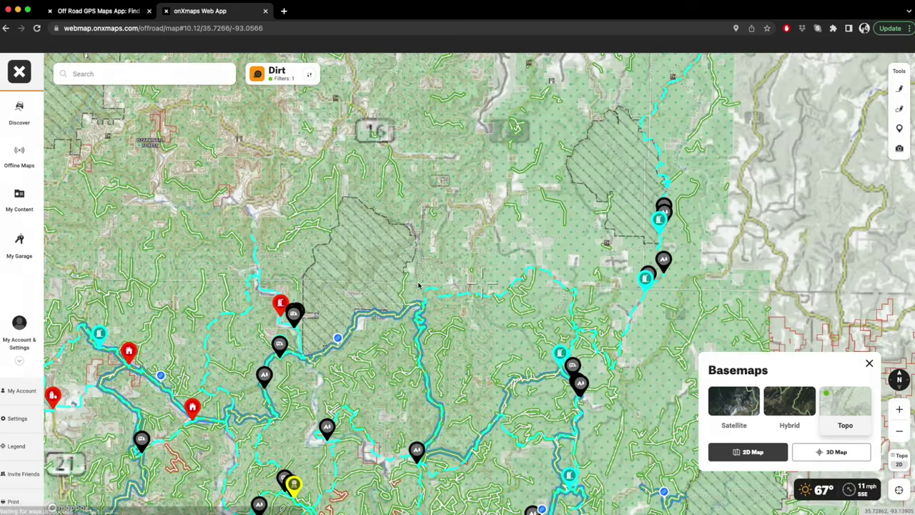
drag(534, 305, 325, 455)
drag(494, 329, 439, 349)
scroll(503, 250, up, 3)
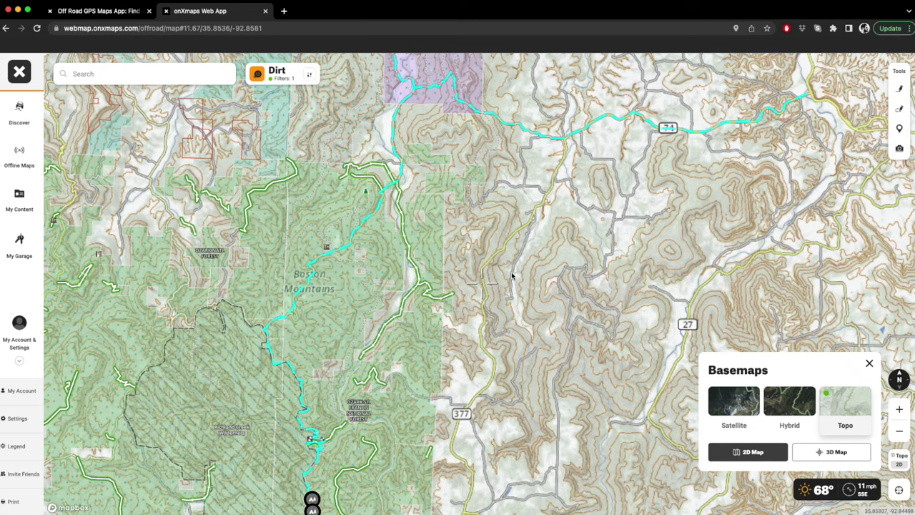
scroll(511, 274, up, 2)
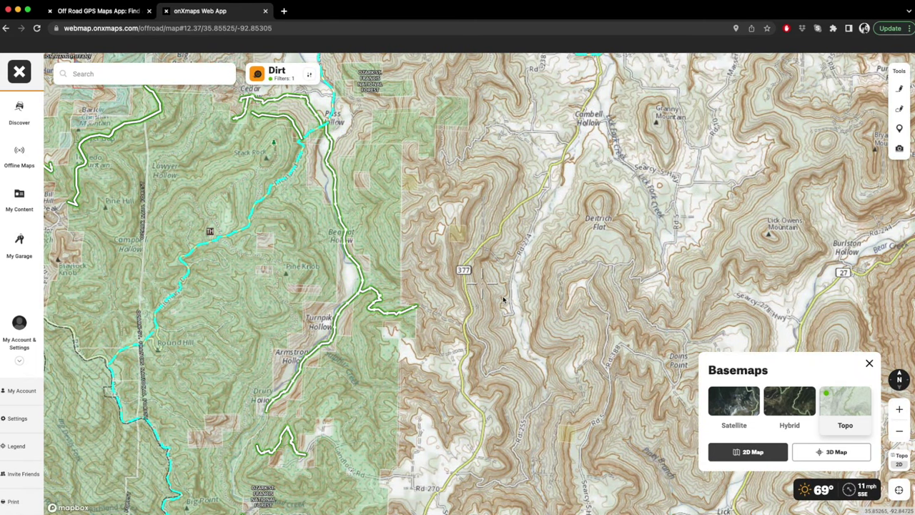
scroll(512, 284, up, 3)
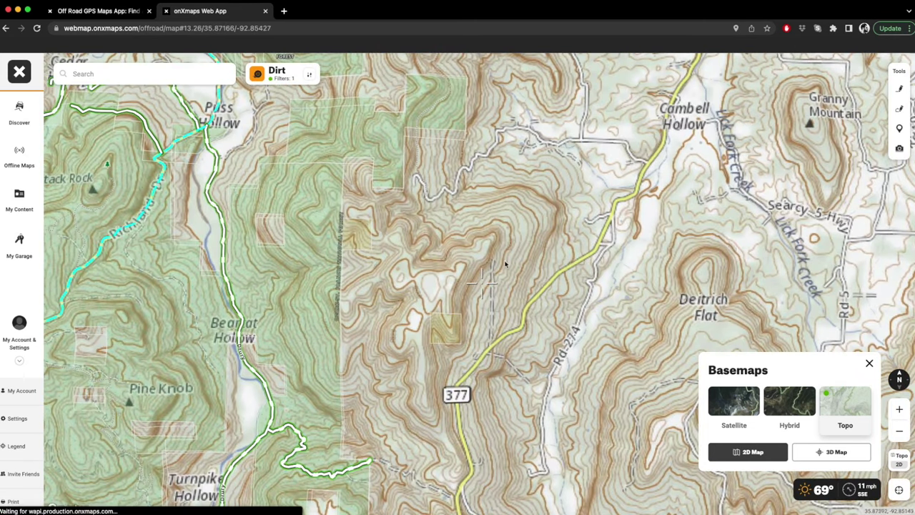
click(541, 282)
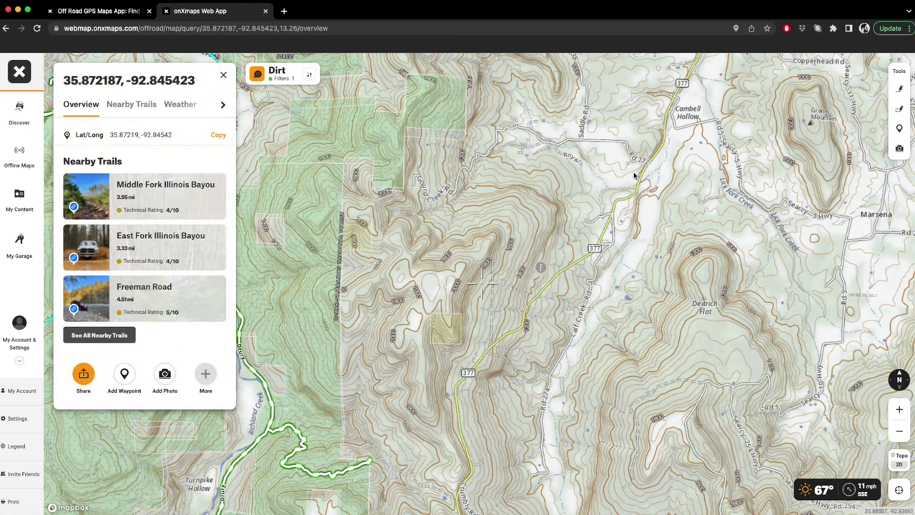
click(222, 77)
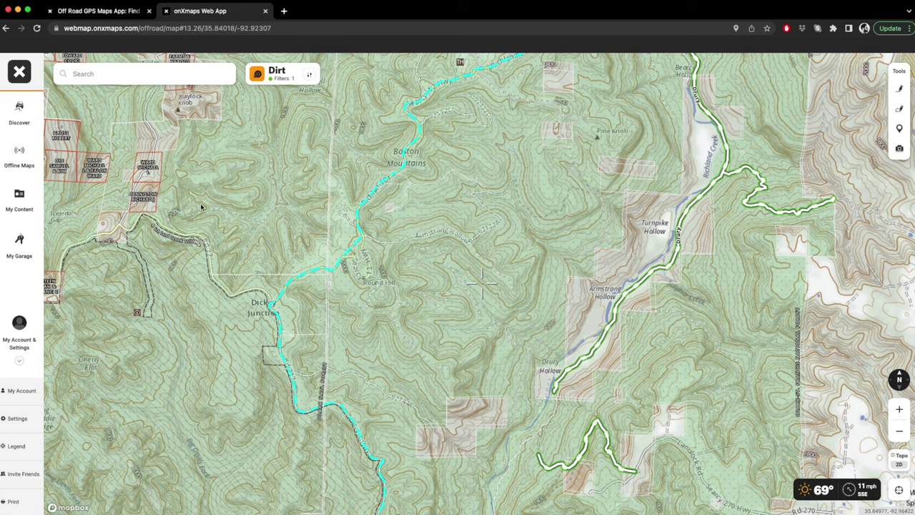
Switch the basemap to Hybrid and examine the imagery, property boundaries and trails northwest of Richland Creek Wilderness around Big Creek.
drag(243, 285, 568, 191)
drag(200, 163, 348, 306)
scroll(348, 309, down, 2)
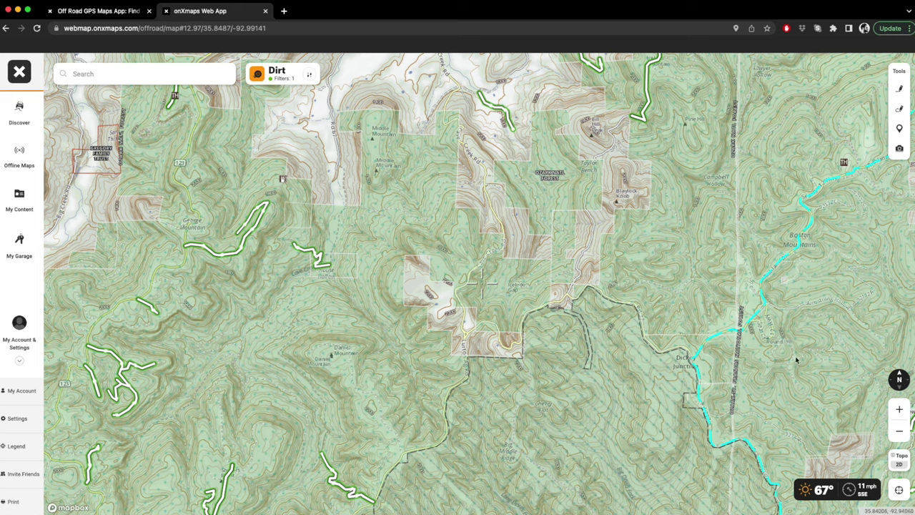
click(898, 458)
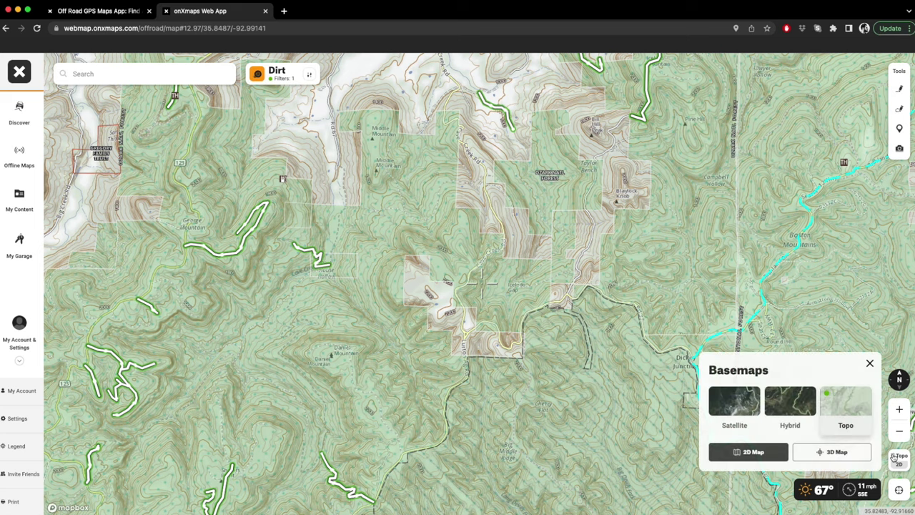
click(795, 405)
scroll(351, 282, down, 3)
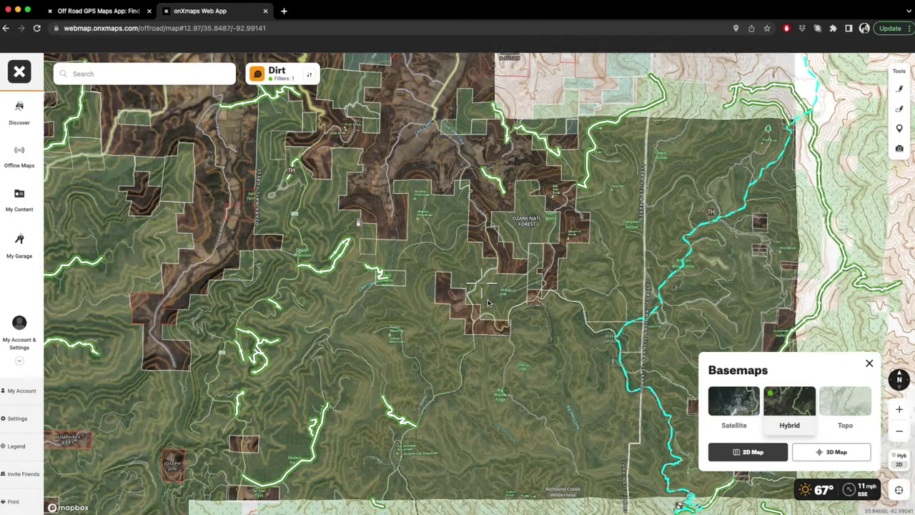
scroll(351, 283, up, 5)
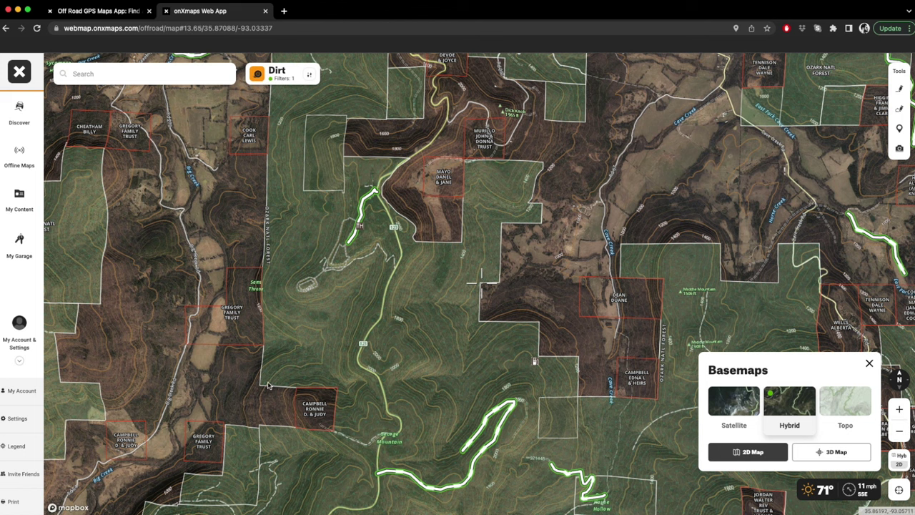
drag(290, 243, 330, 387)
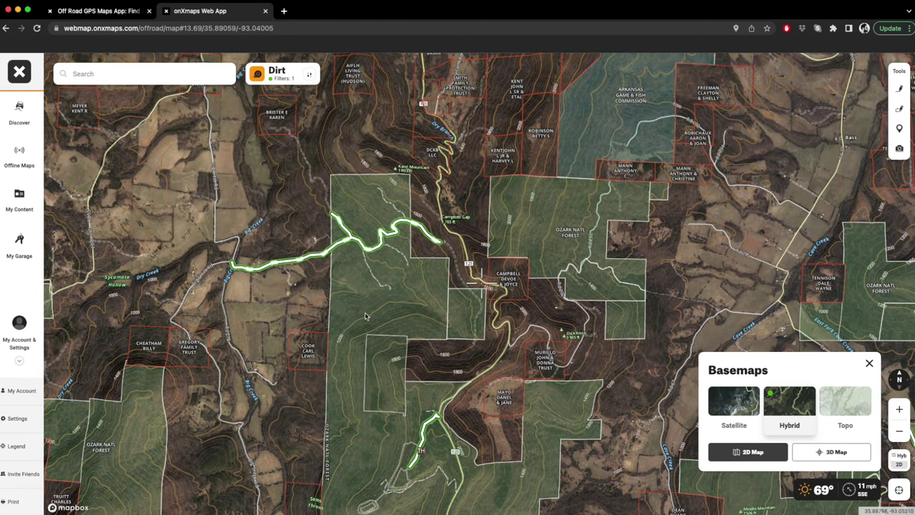
drag(410, 306, 516, 372)
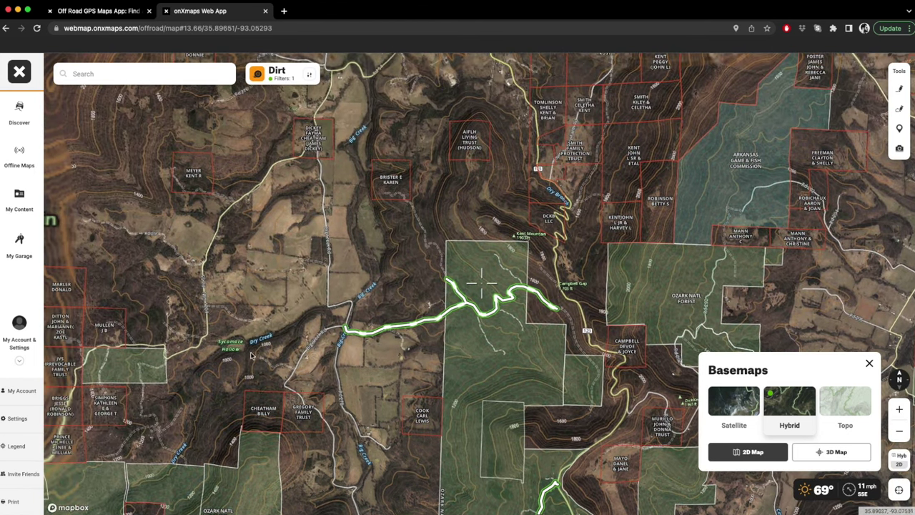
Examine the Hybrid basemap's contours, property boundaries and trails southwest of Big Creek, around Owens Mountain and Honey Creek.
drag(236, 379, 536, 259)
drag(362, 300, 539, 358)
drag(319, 458, 529, 313)
scroll(572, 319, up, 3)
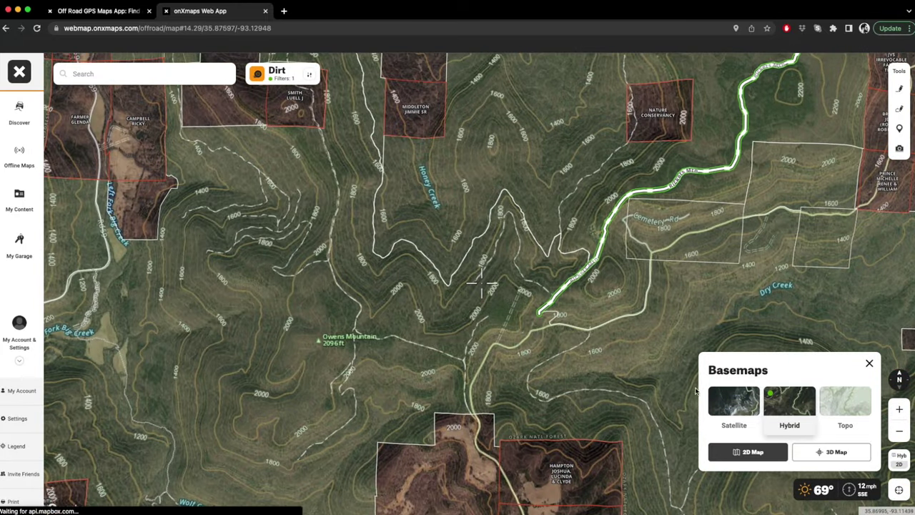
Switch the basemap to Satellite and examine the imagery and forest roads around Owens Mountain.
scroll(633, 368, up, 5)
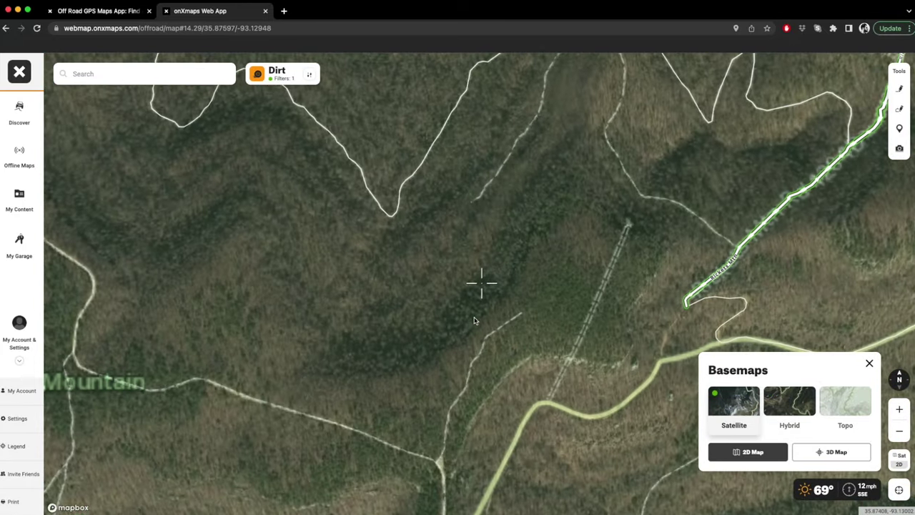
scroll(381, 286, down, 6)
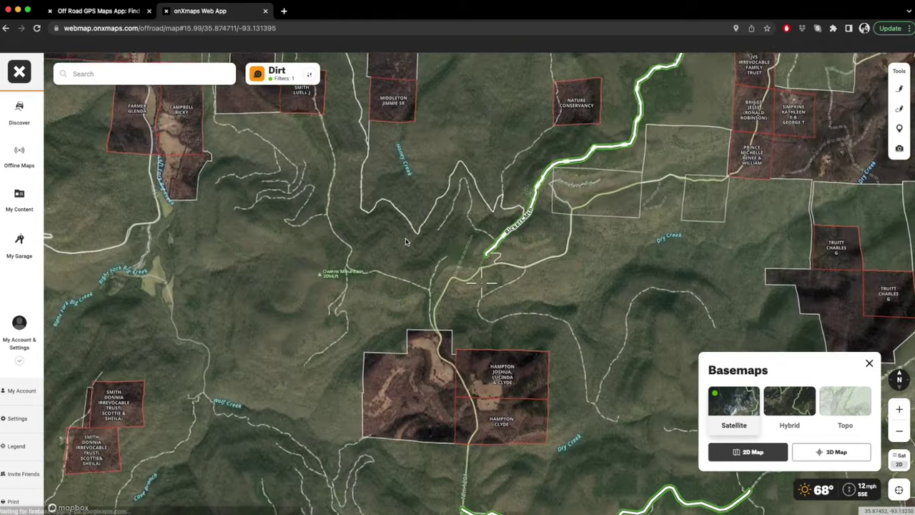
scroll(414, 314, down, 6)
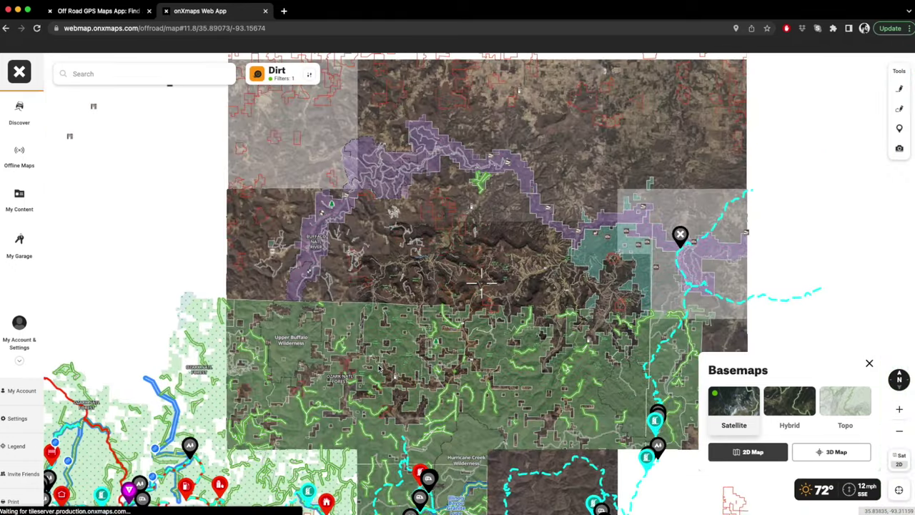
Locate the saved routes along the Mulberry River near Bingham Hollow and show them as a 3D map.
drag(379, 368, 551, 175)
drag(245, 313, 298, 329)
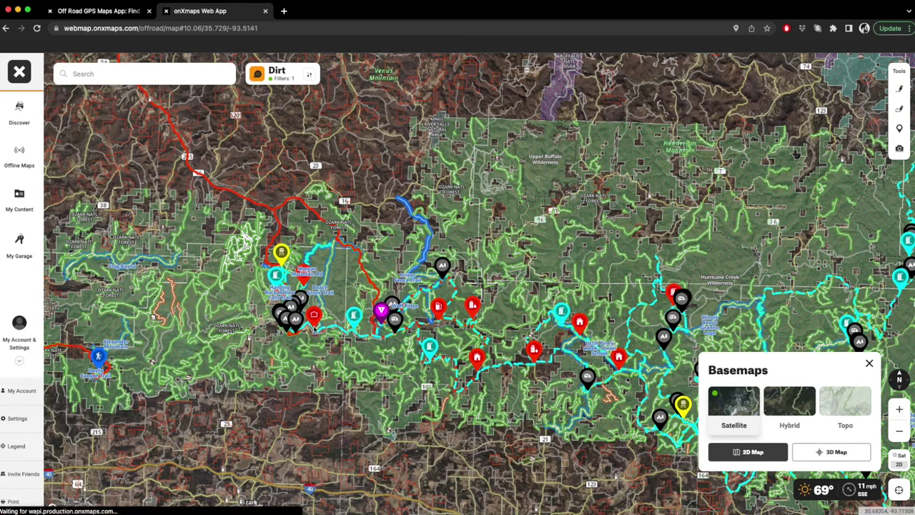
scroll(298, 329, up, 5)
scroll(307, 325, up, 8)
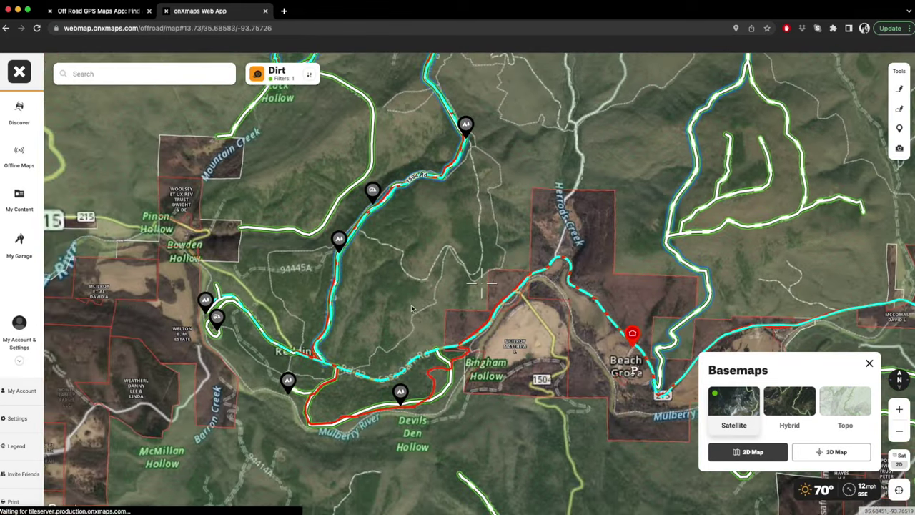
click(827, 455)
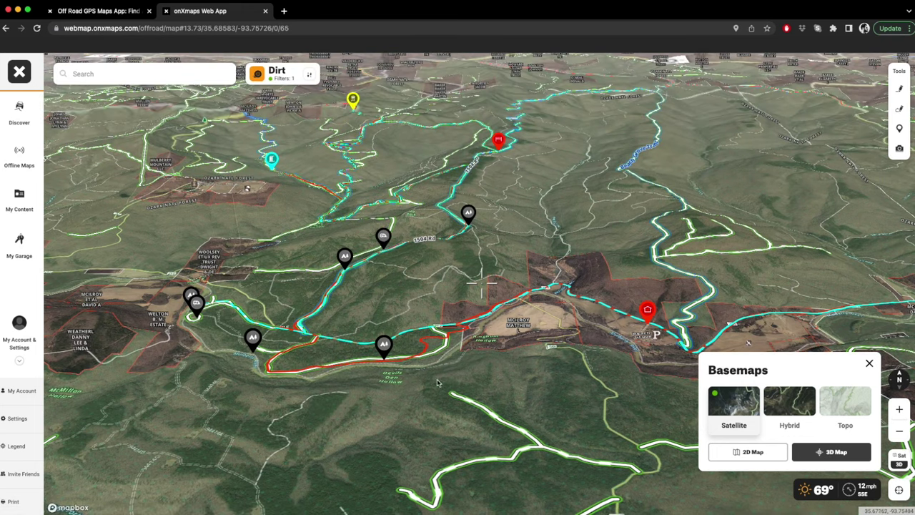
Examine the 3D terrain along Huggins Loop beside the Mulberry River and up 1504 Rd past its campsite waypoints.
scroll(350, 386, up, 5)
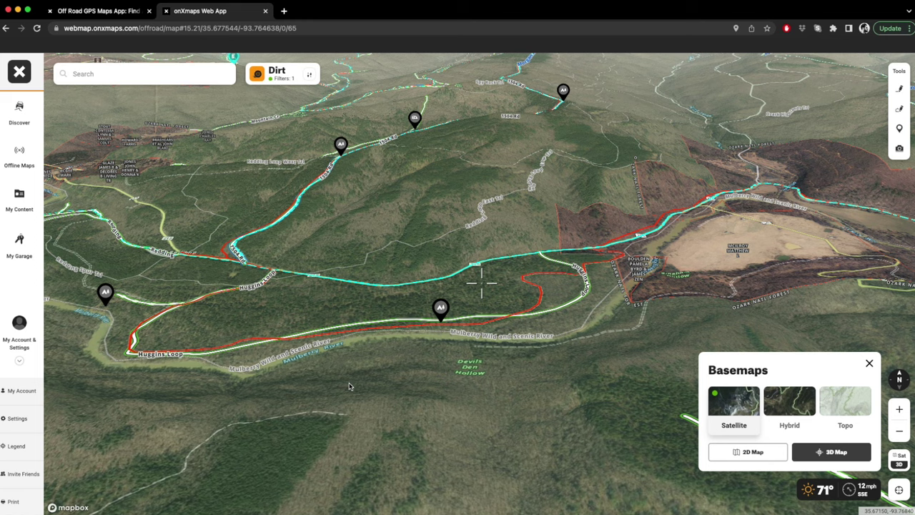
drag(375, 374, 546, 390)
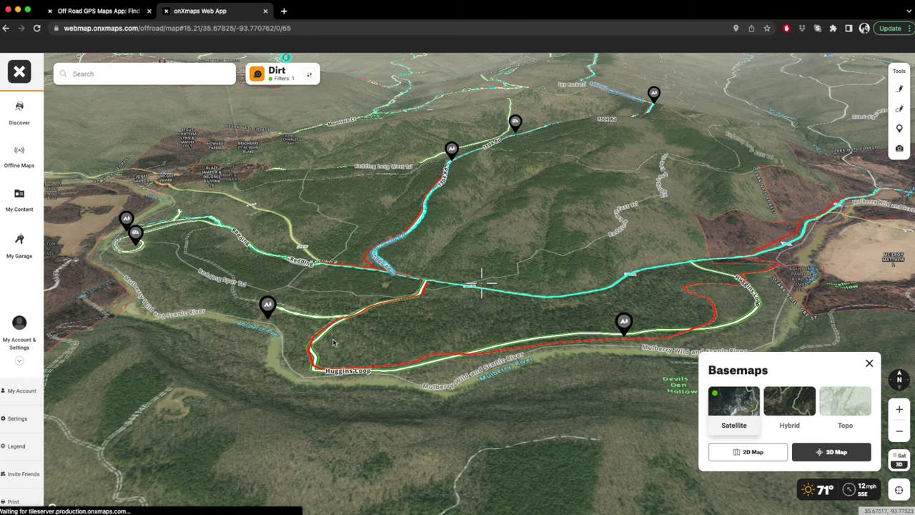
scroll(325, 341, up, 5)
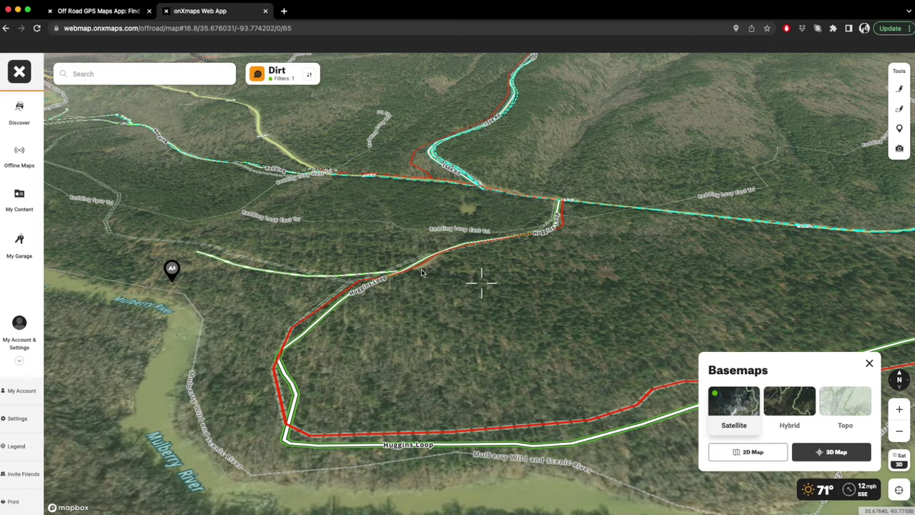
drag(372, 279, 557, 277)
drag(386, 198, 183, 380)
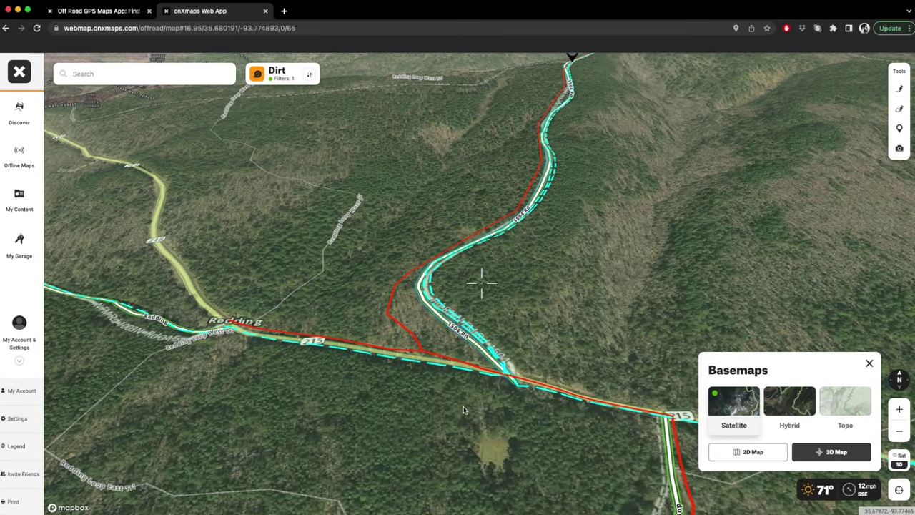
drag(547, 115, 351, 333)
drag(381, 188, 386, 307)
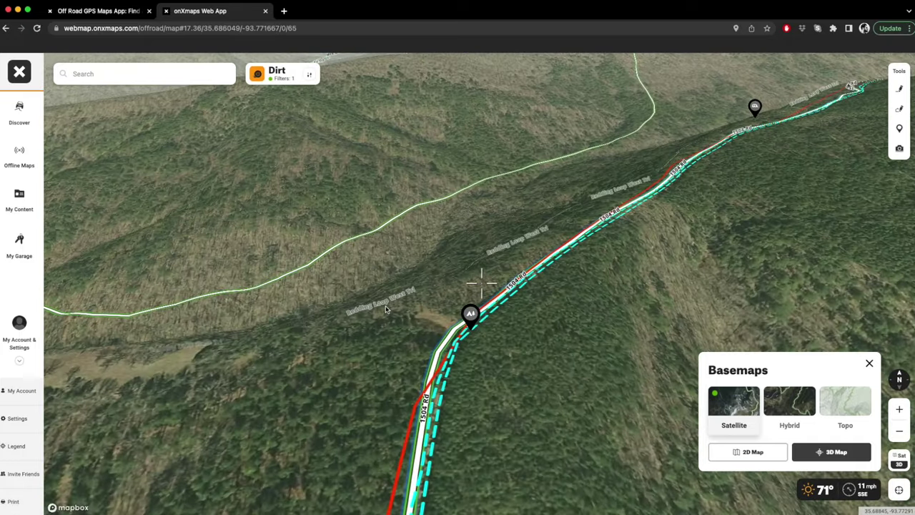
drag(438, 282, 207, 161)
drag(551, 133, 494, 243)
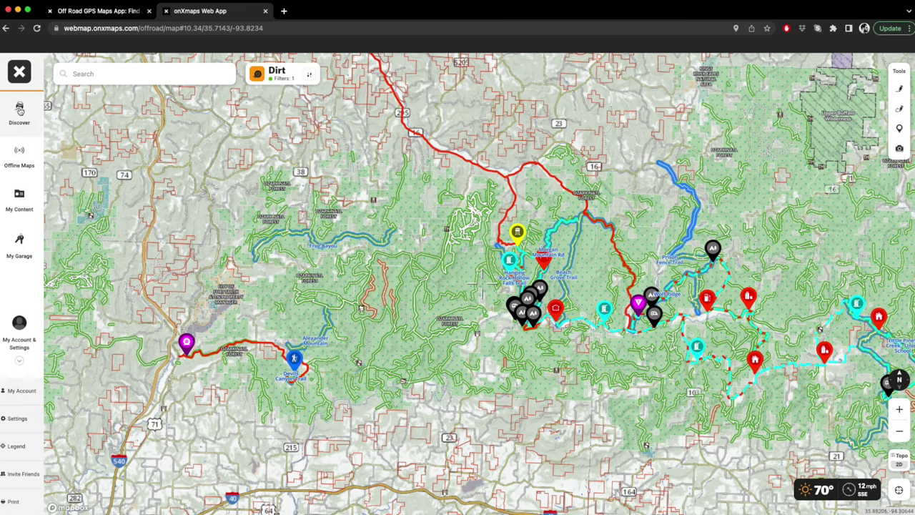
Open Beach Grove Trail from the nearby trails in Discover and review its difficulty and distance.
click(20, 109)
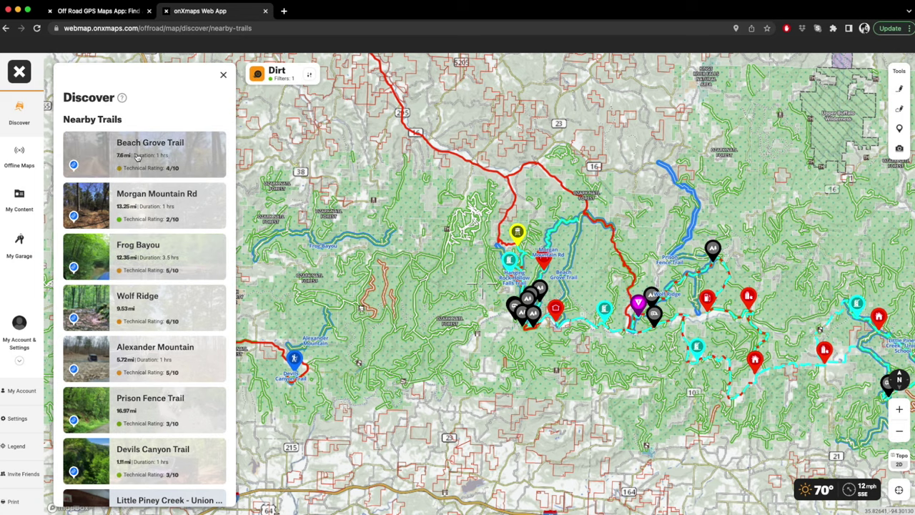
click(164, 153)
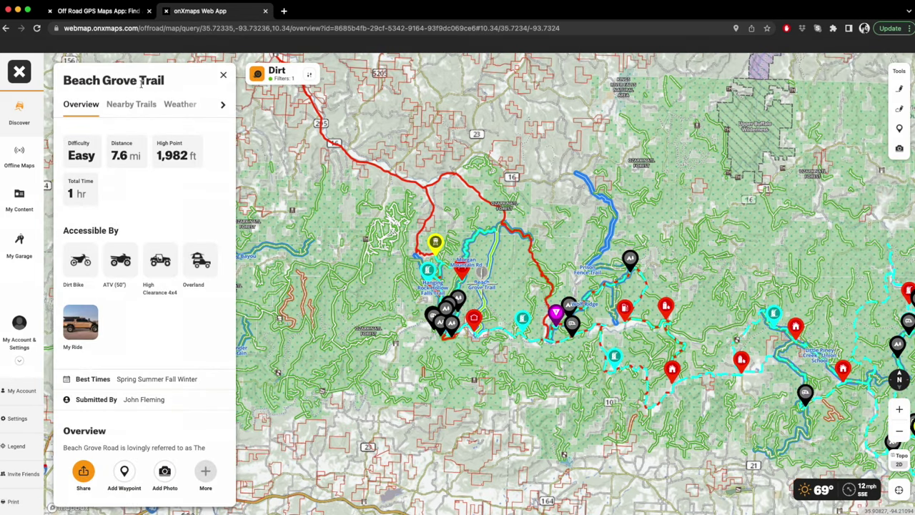
scroll(168, 223, down, 1)
scroll(168, 222, up, 1)
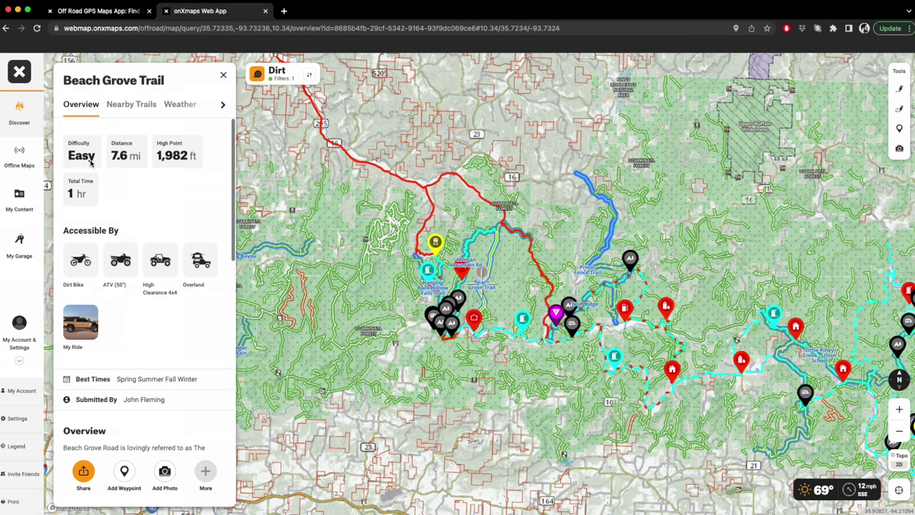
double_click(123, 155)
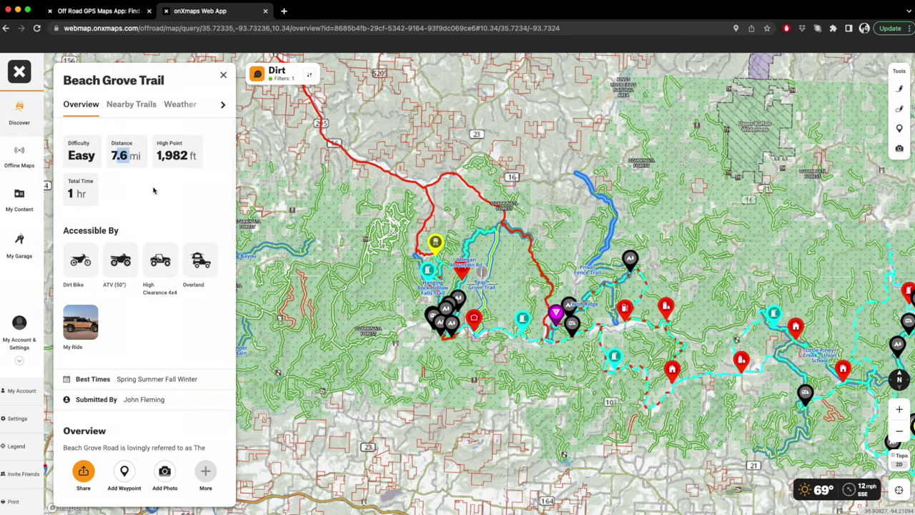
Read the Beach Grove Trail overview description and view the trail's photos.
scroll(84, 250, down, 5)
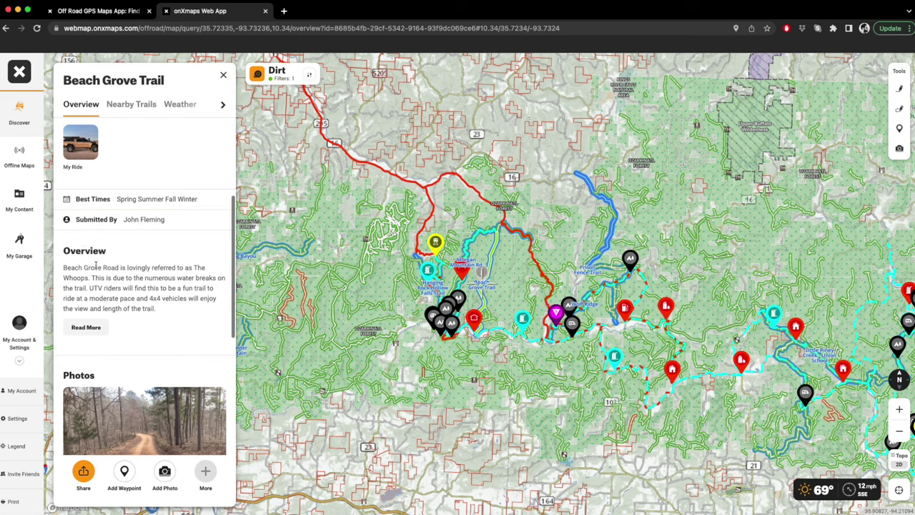
drag(63, 268, 179, 311)
click(178, 311)
scroll(179, 311, down, 3)
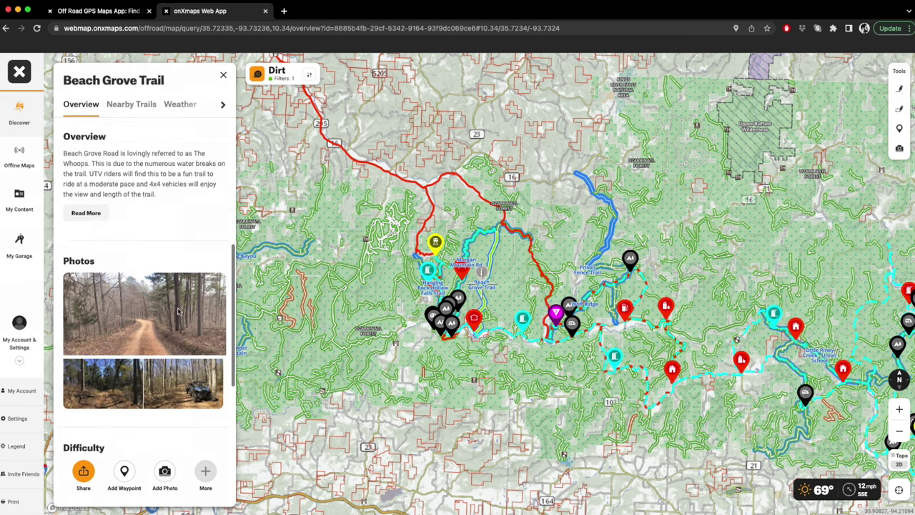
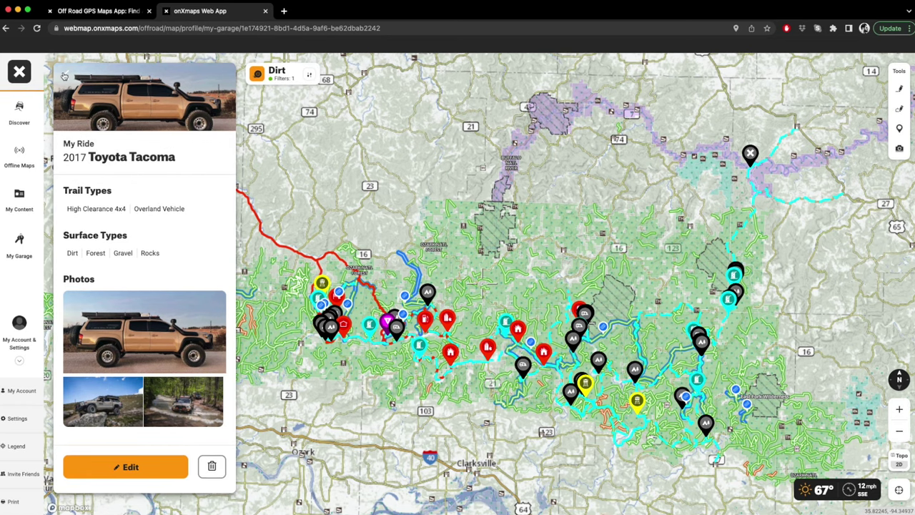
Close the 2017 Toyota Tacoma details and the garage, and open the map's Help & Settings.
click(64, 75)
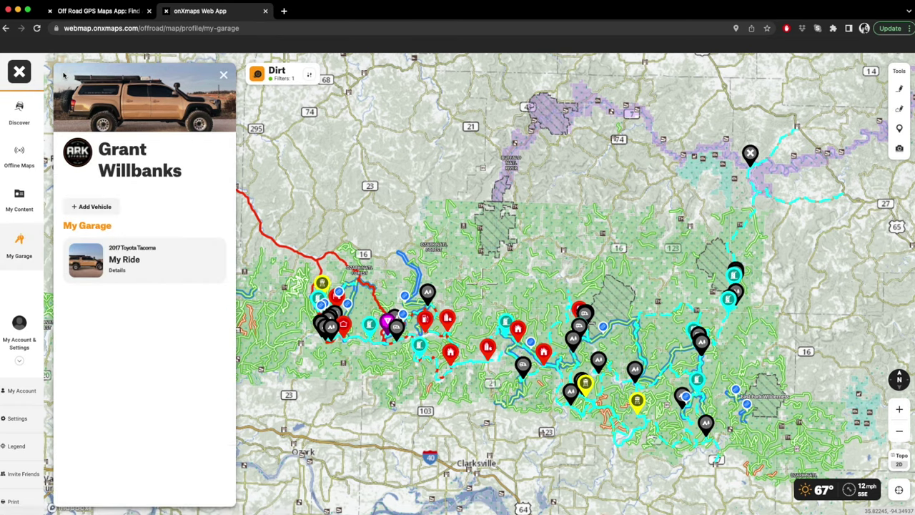
click(221, 75)
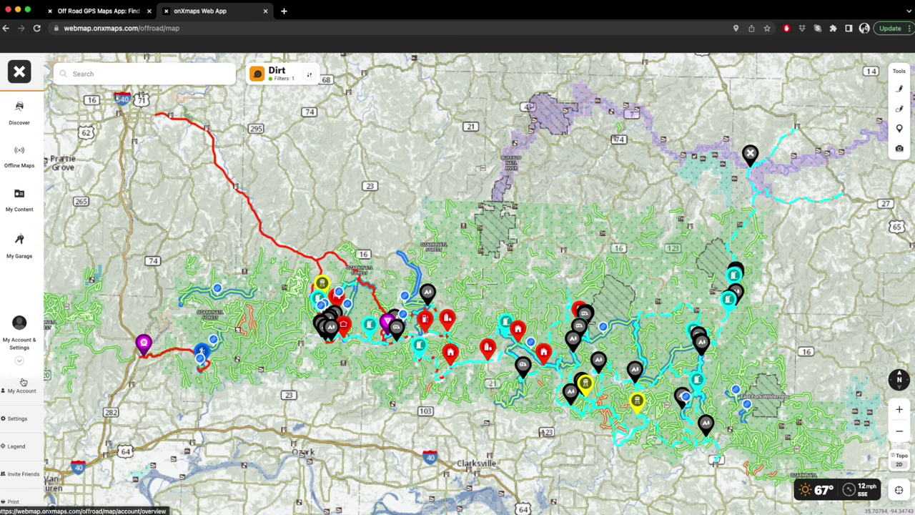
click(17, 418)
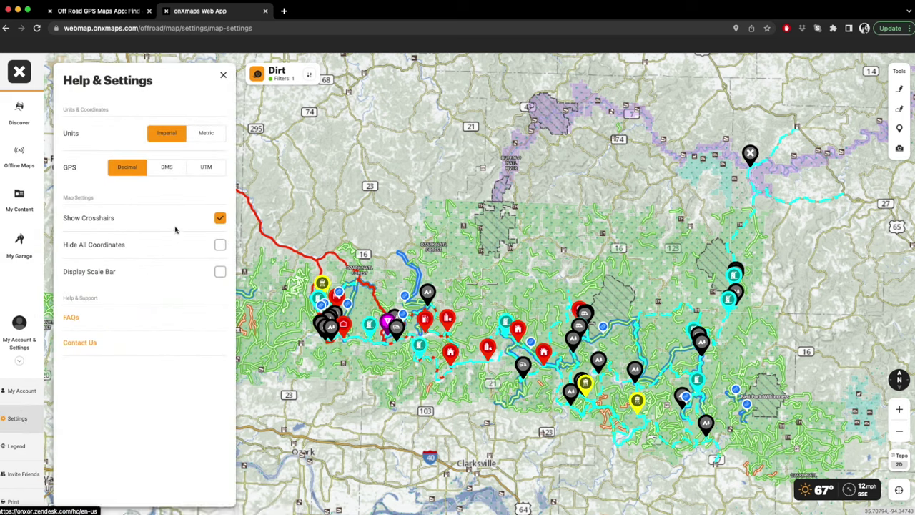
Turn the Show Crosshairs map setting off and back on to compare the map centre.
double_click(222, 221)
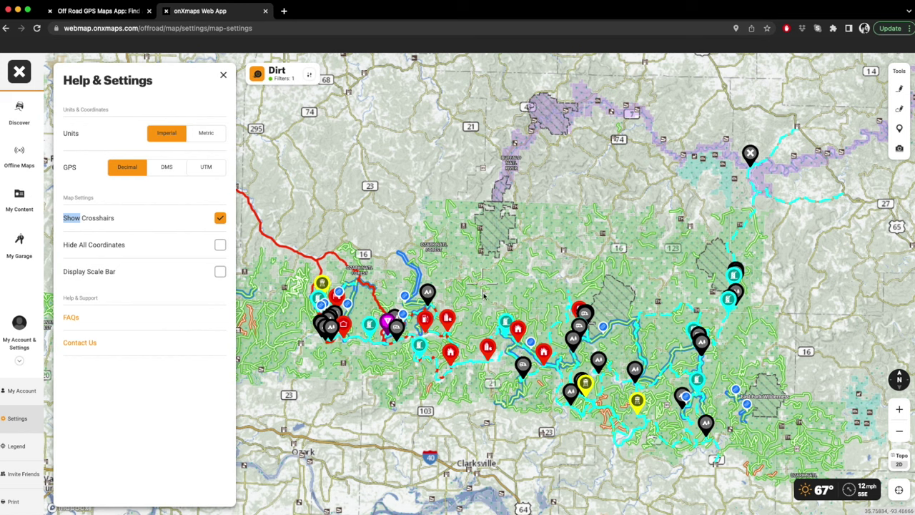
click(217, 220)
click(221, 221)
Center the crosshairs on the Ozark forest southwest of Upper Buffalo Wilderness and check the local weather there.
scroll(492, 297, up, 10)
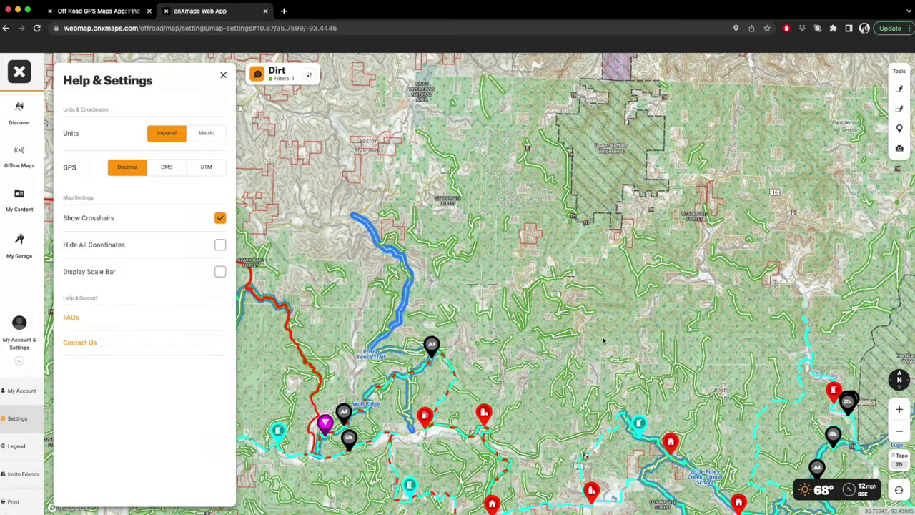
drag(602, 341, 712, 340)
drag(442, 314, 586, 328)
drag(530, 294, 465, 298)
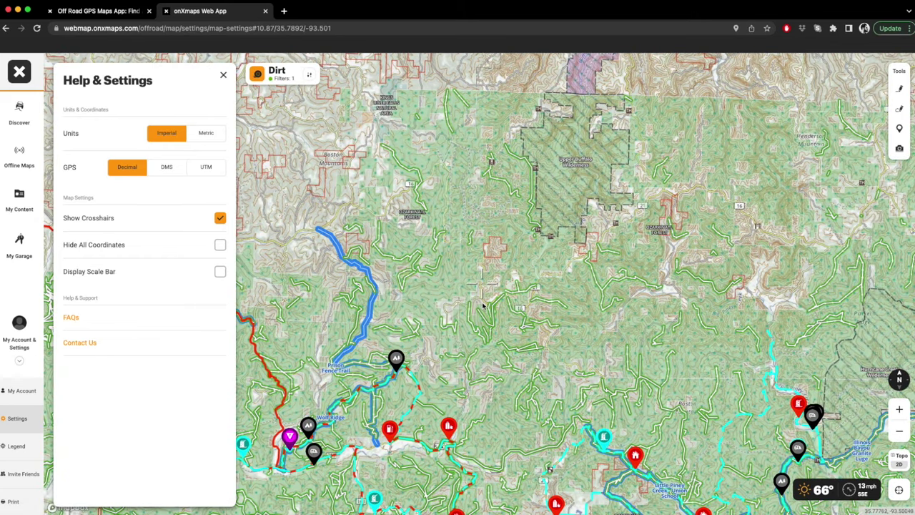
scroll(495, 297, up, 5)
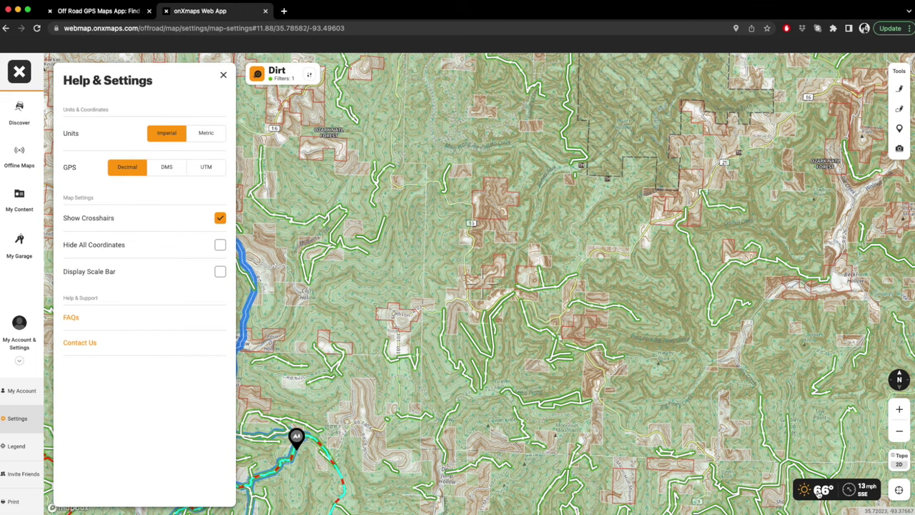
Examine the saved routes and waypoints around Prison Fence Trail, Wolf Ridge and Sarah Hollow, checking the weather at the crosshairs.
drag(554, 287, 670, 258)
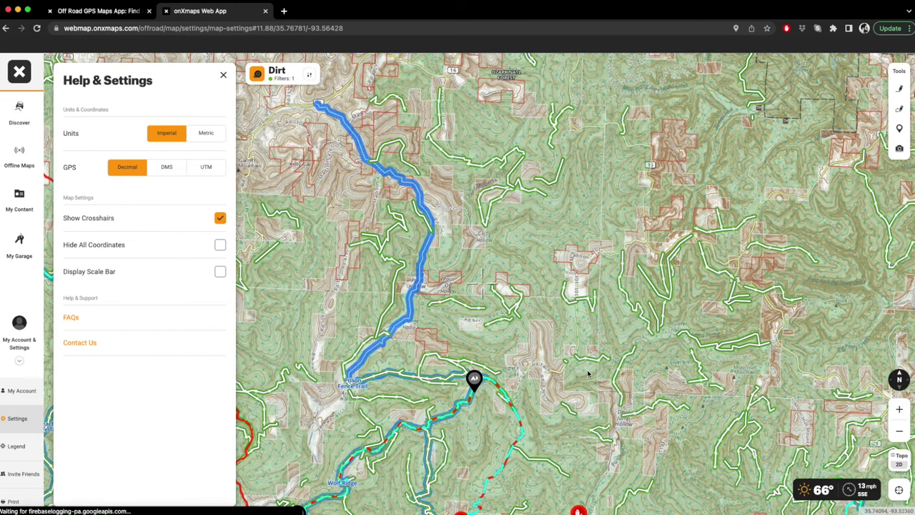
scroll(590, 373, down, 3)
drag(584, 394, 680, 259)
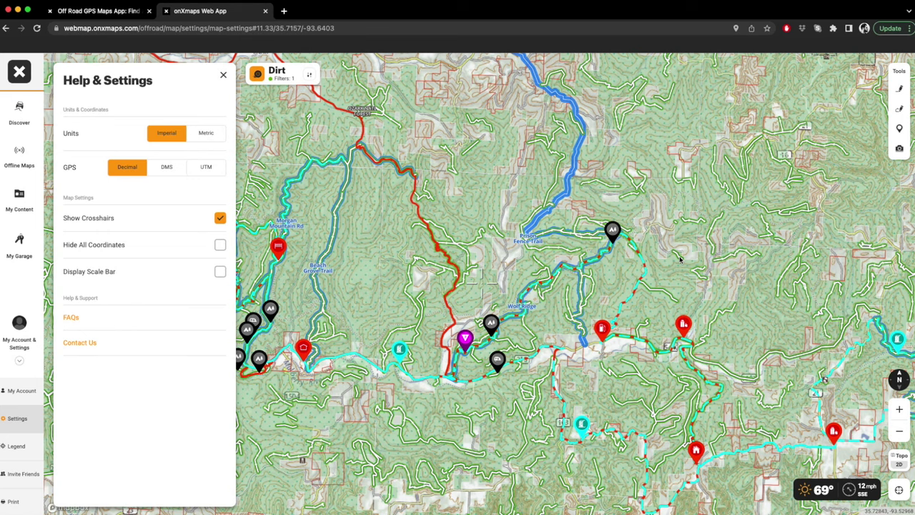
drag(629, 364, 549, 298)
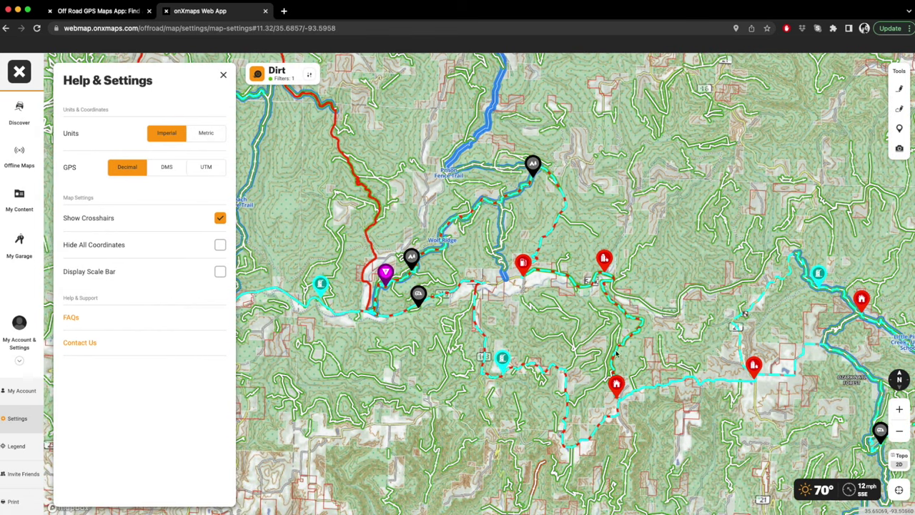
scroll(510, 295, up, 5)
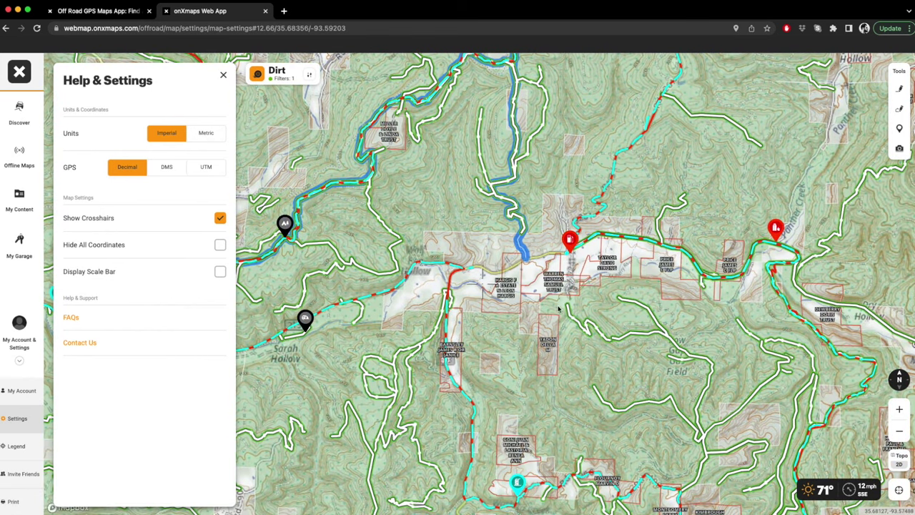
drag(559, 300, 566, 350)
drag(425, 308, 612, 310)
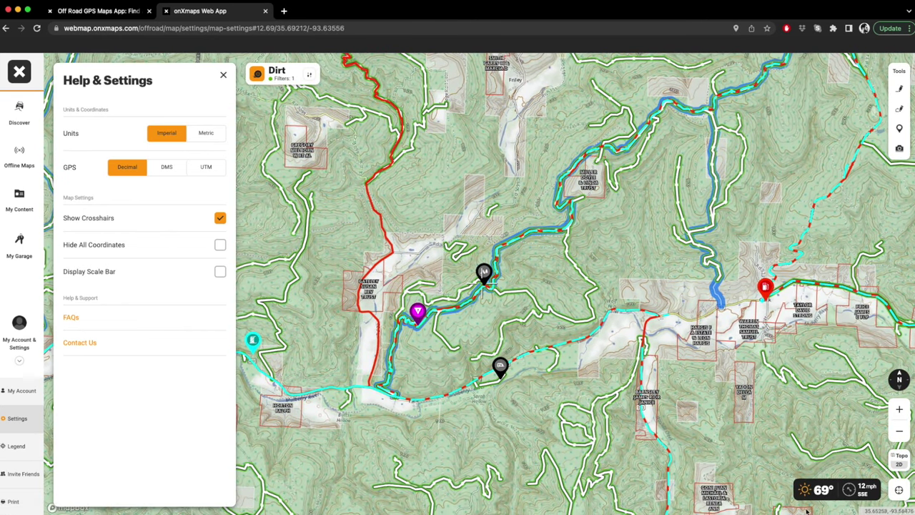
Examine the saved routes farther east between Little Piney Creek and Illinois Bayou Granite Luge, centering on the waypoint near Pilot Rock Mountain.
scroll(461, 304, down, 7)
drag(461, 303, 329, 273)
drag(624, 331, 307, 250)
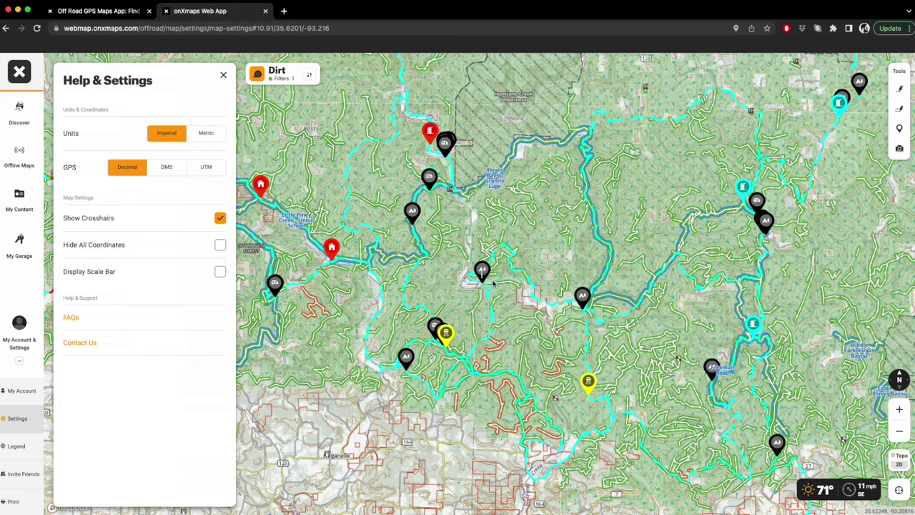
scroll(493, 284, up, 5)
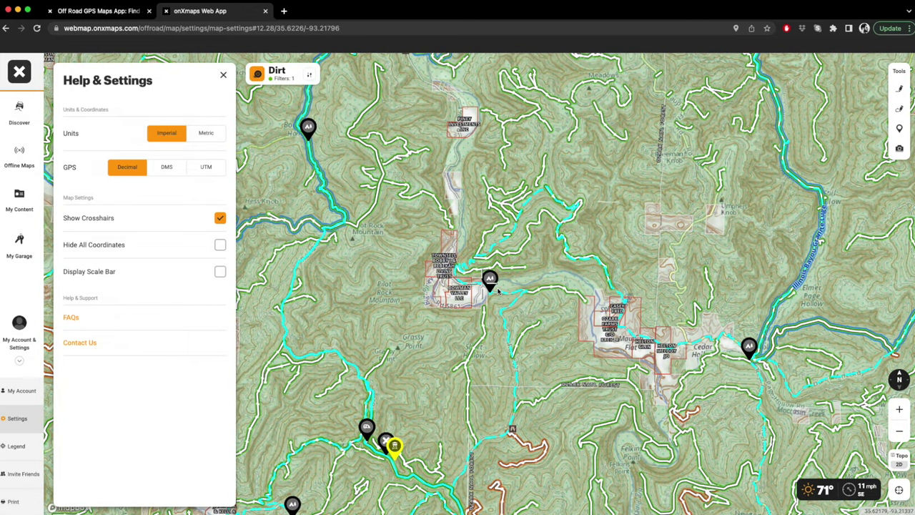
drag(498, 290, 561, 274)
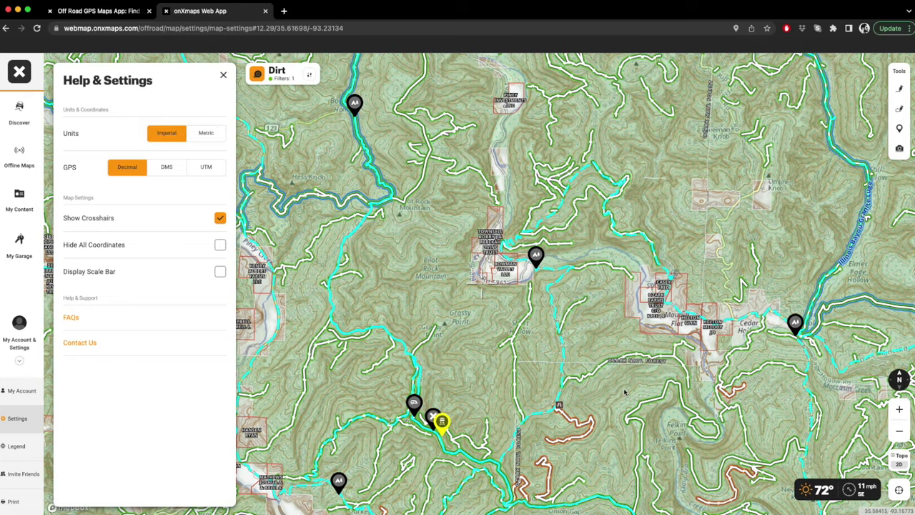
Review the current conditions, weekly outlook and hourly forecast for the crosshair location near Pilot Rock Mountain, and close the weather details.
click(818, 492)
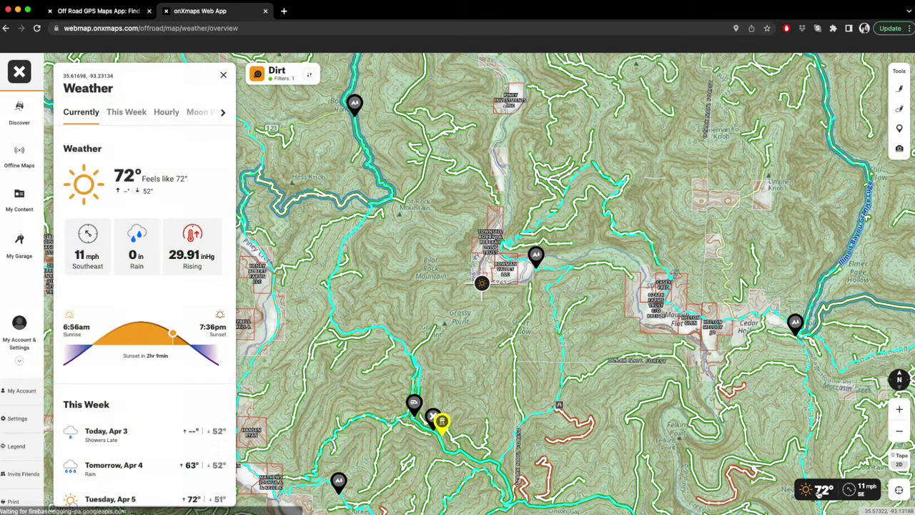
scroll(140, 253, down, 5)
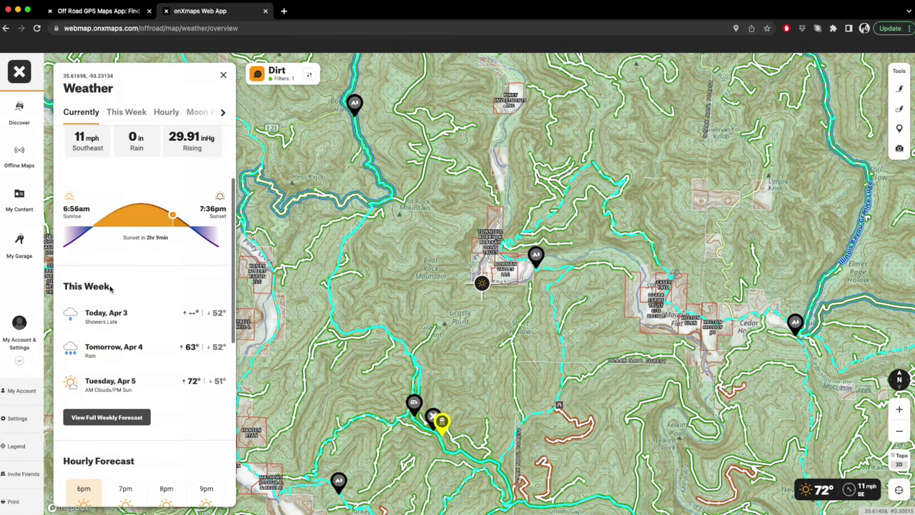
scroll(111, 287, down, 6)
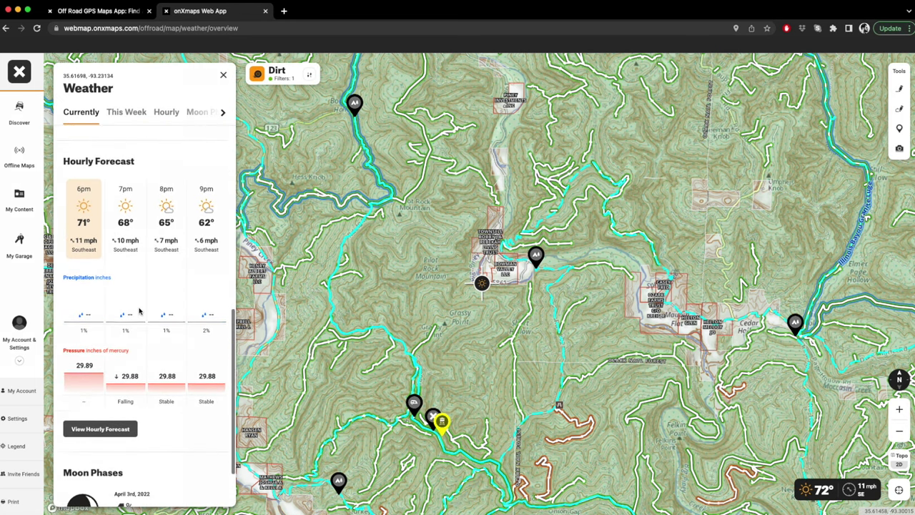
scroll(140, 316, up, 10)
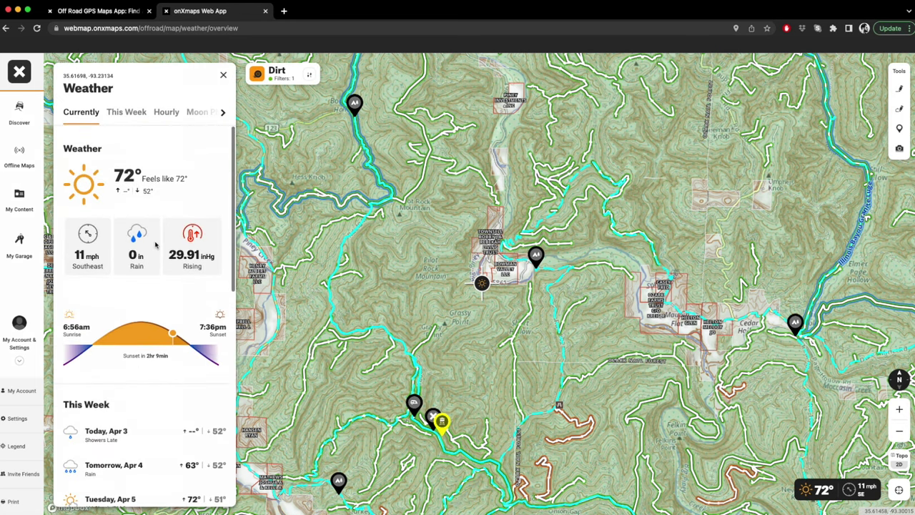
click(136, 116)
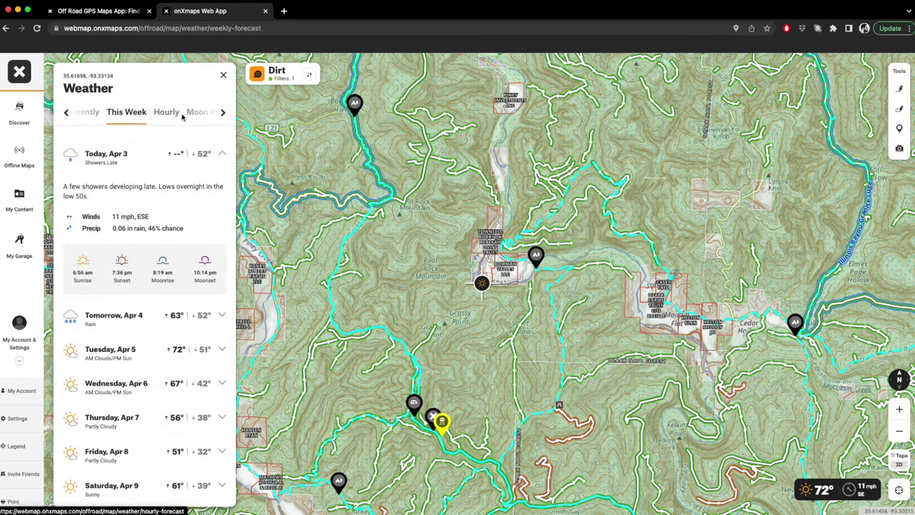
click(169, 116)
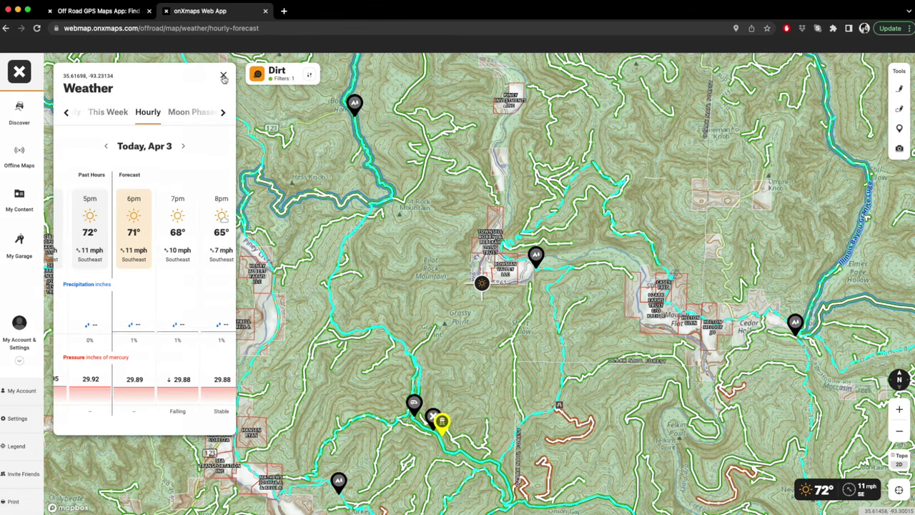
click(223, 74)
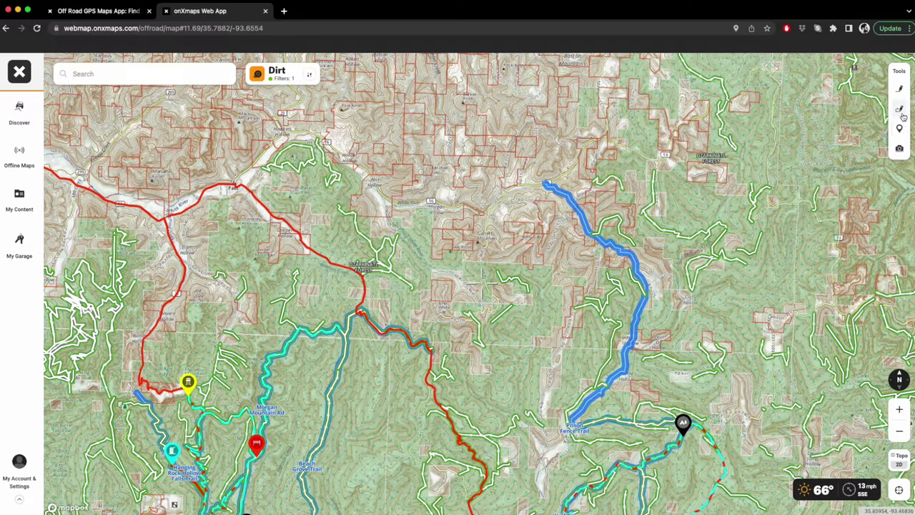
Add a waypoint at the map centre and move it onto the green trail east of Madison 4685.
click(899, 129)
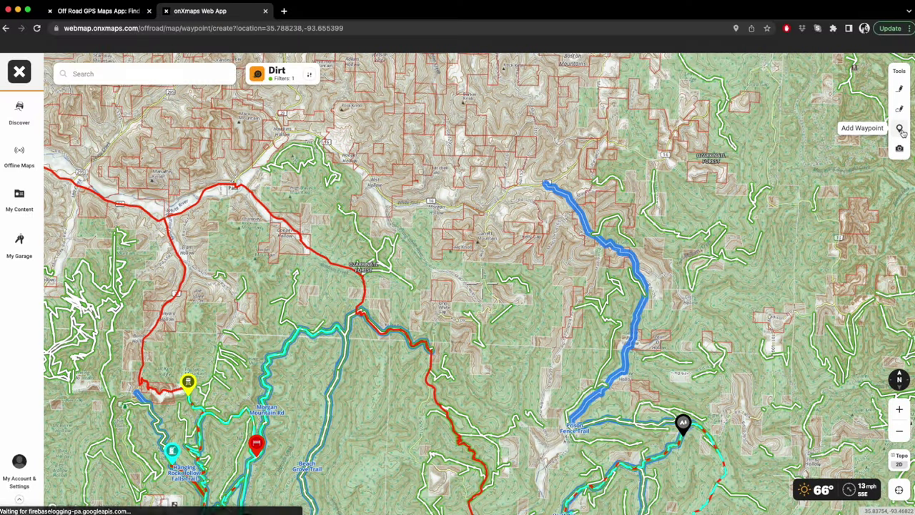
scroll(498, 275, up, 5)
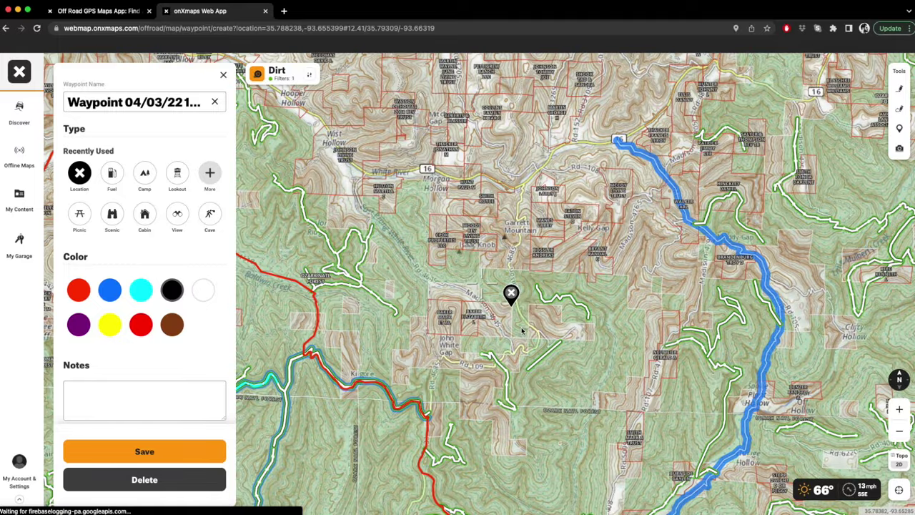
scroll(499, 275, up, 3)
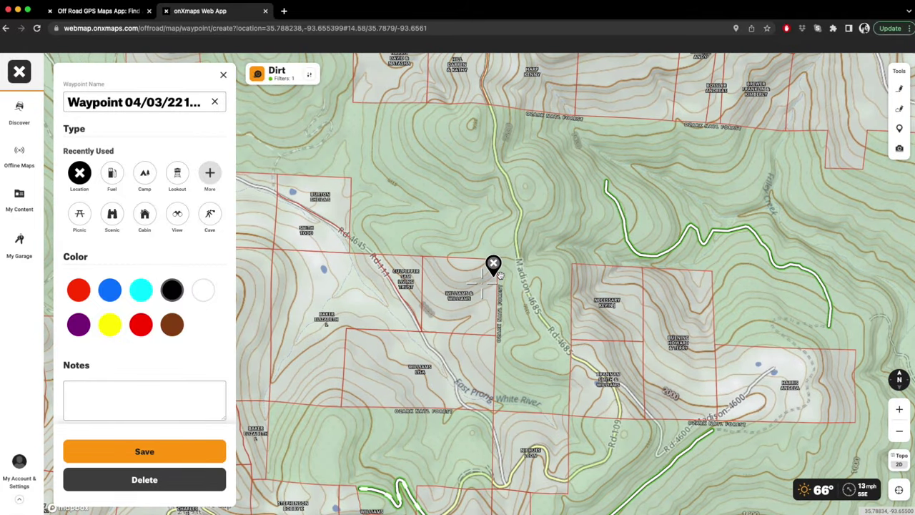
drag(502, 253, 658, 257)
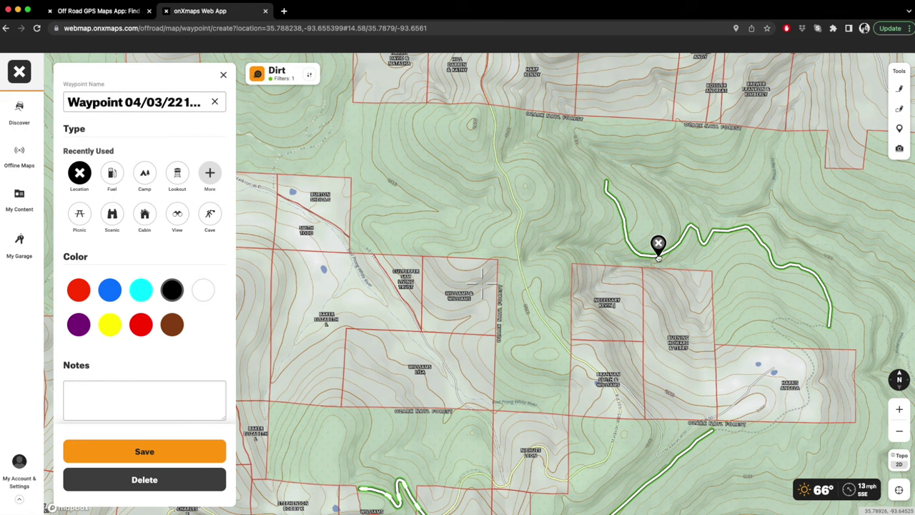
mouse_move(658, 258)
mouse_down()
mouse_move(681, 240)
mouse_move(648, 256)
mouse_up()
Expand all waypoint types, try the Air Up/Down and Mud Pit icons, and set the waypoint type to Sasquatch.
click(210, 173)
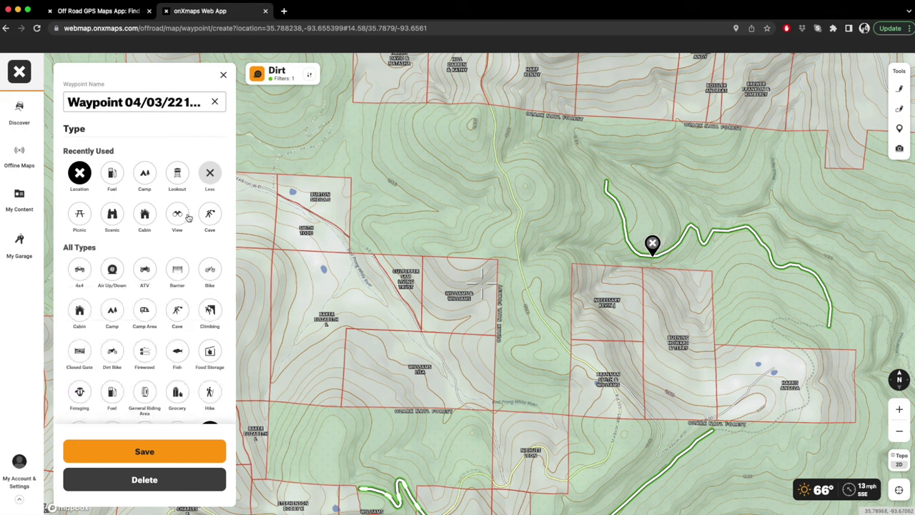
scroll(186, 223, down, 3)
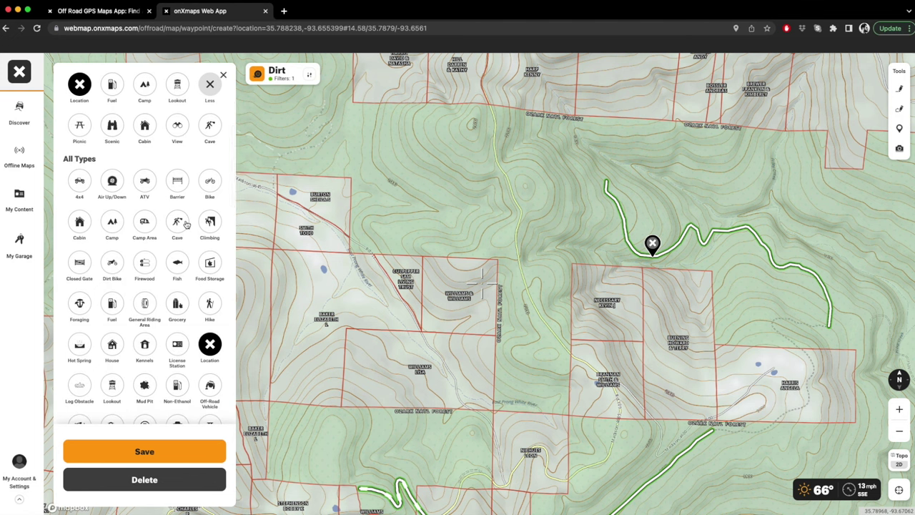
scroll(184, 228, down, 1)
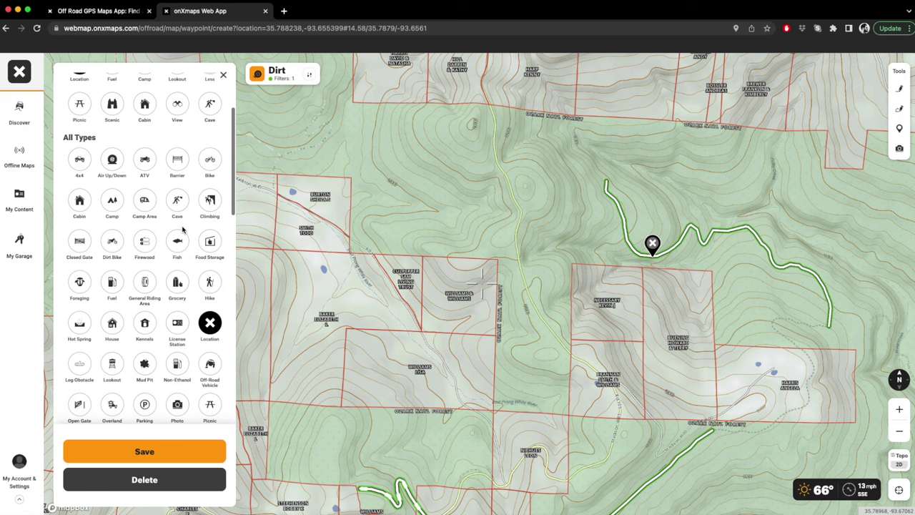
scroll(145, 238, down, 1)
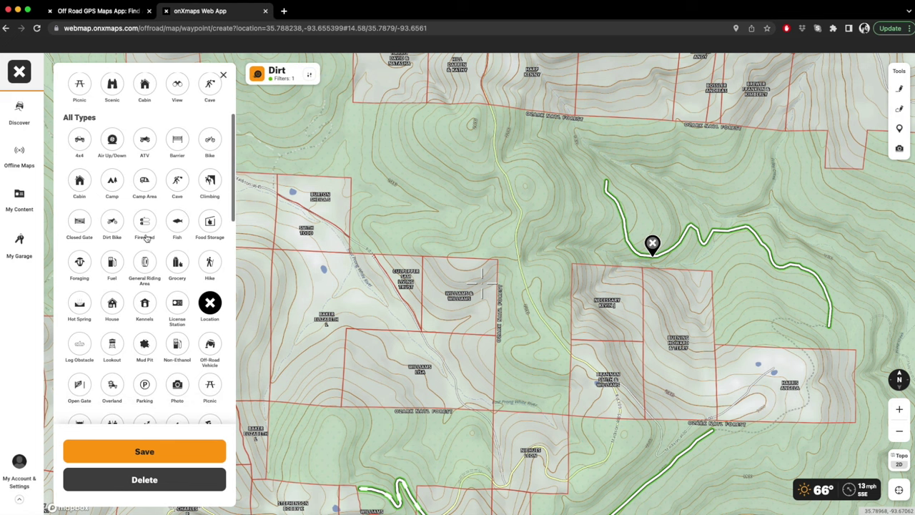
click(112, 140)
scroll(138, 247, down, 4)
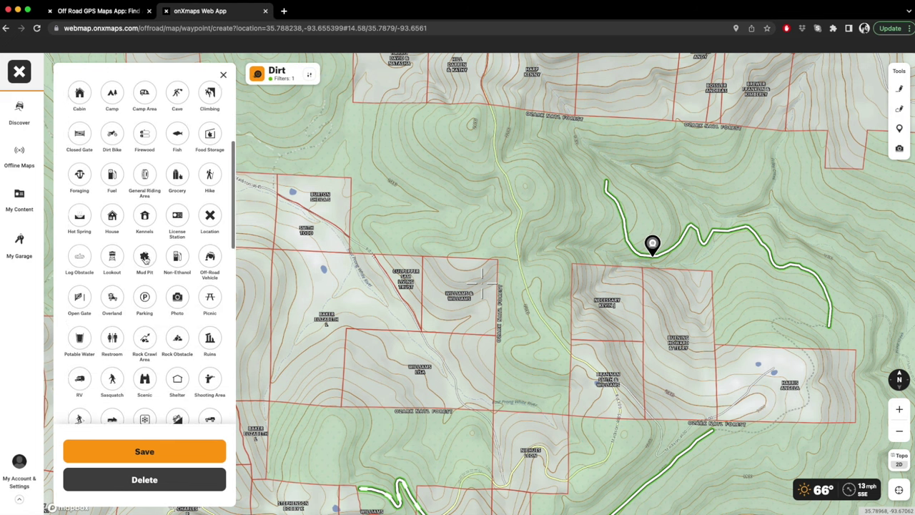
click(143, 255)
scroll(142, 259, down, 4)
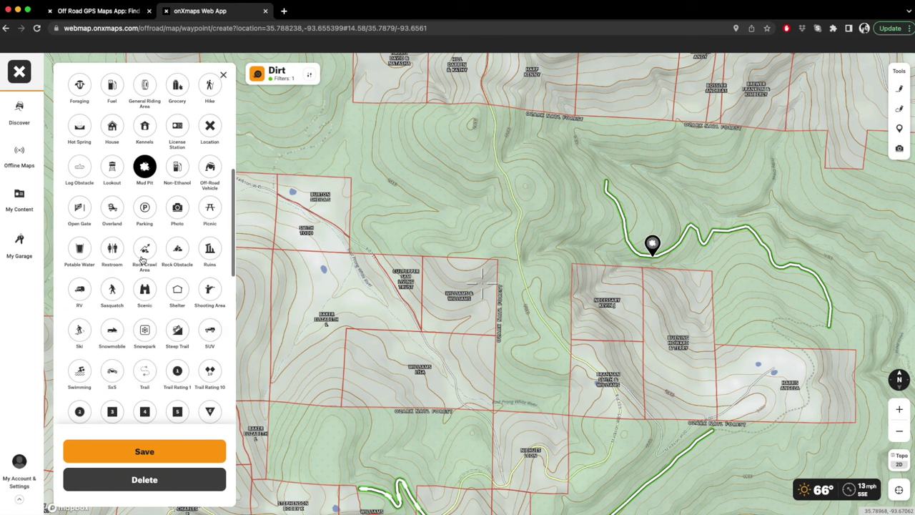
click(115, 293)
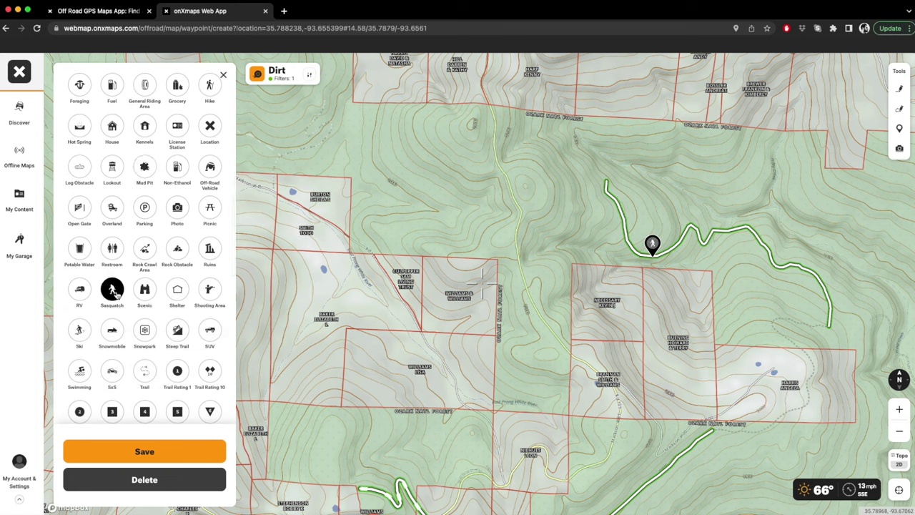
Color the Sasquatch waypoint with the darker red and start a note for it.
scroll(150, 302, down, 6)
scroll(179, 313, down, 11)
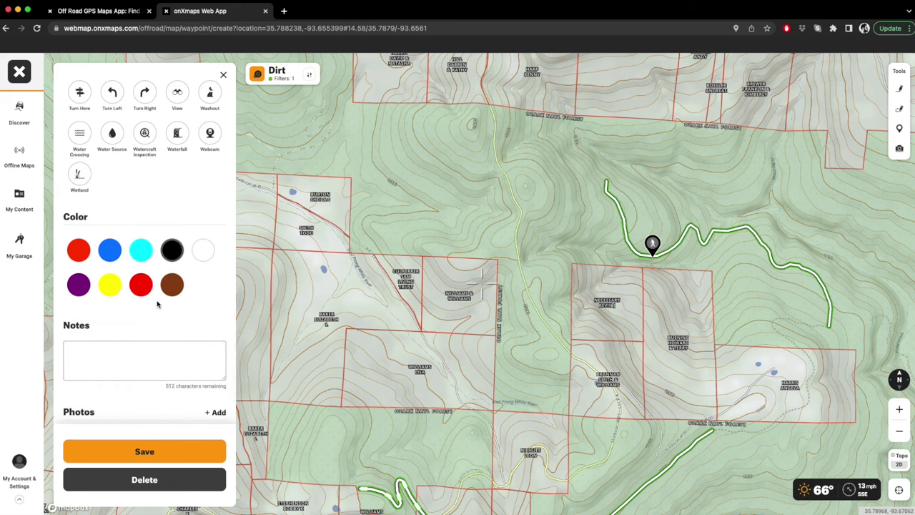
click(79, 251)
click(136, 293)
scroll(177, 309, down, 3)
click(134, 288)
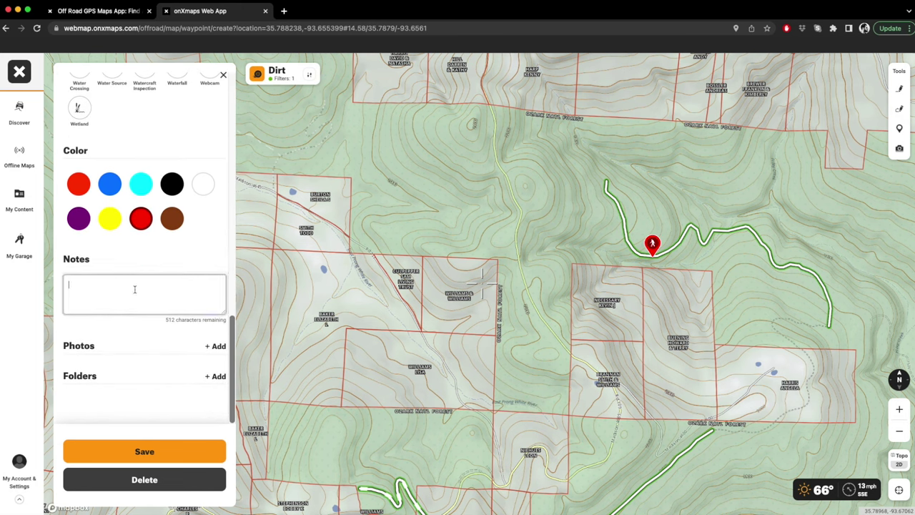
Discard the unsaved Sasquatch waypoint.
scroll(129, 296, up, 15)
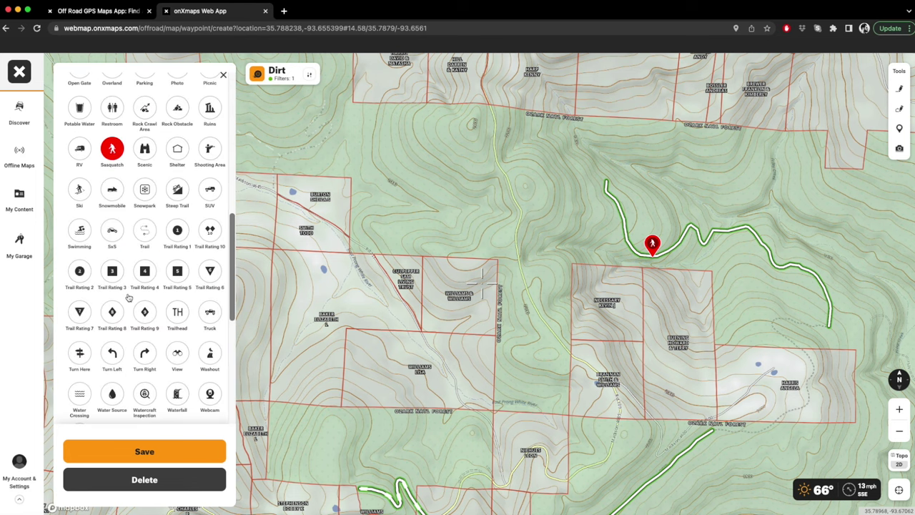
click(223, 75)
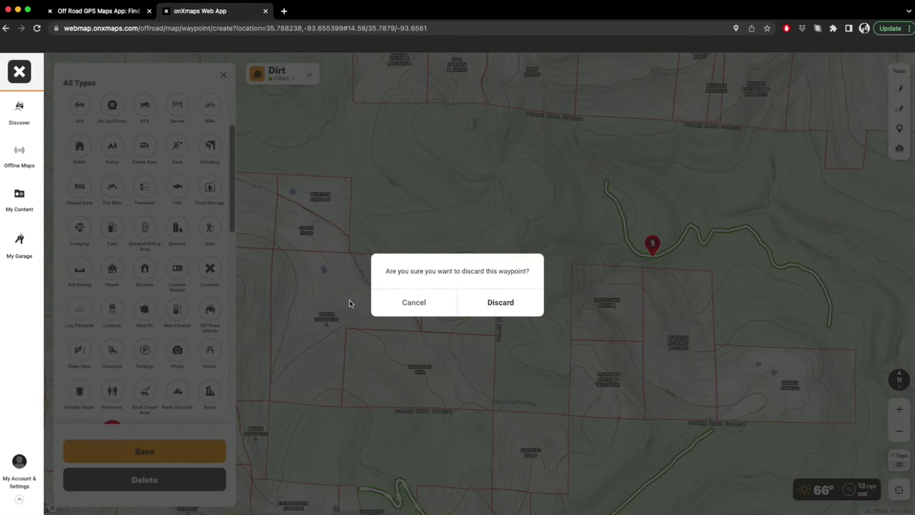
click(500, 302)
Examine the saved routes and waypoints from Hanging Rock Hollow Falls Trail and Morgan Mountain Rd east along the Mulberry River past Wolf Ridge.
scroll(468, 190, down, 5)
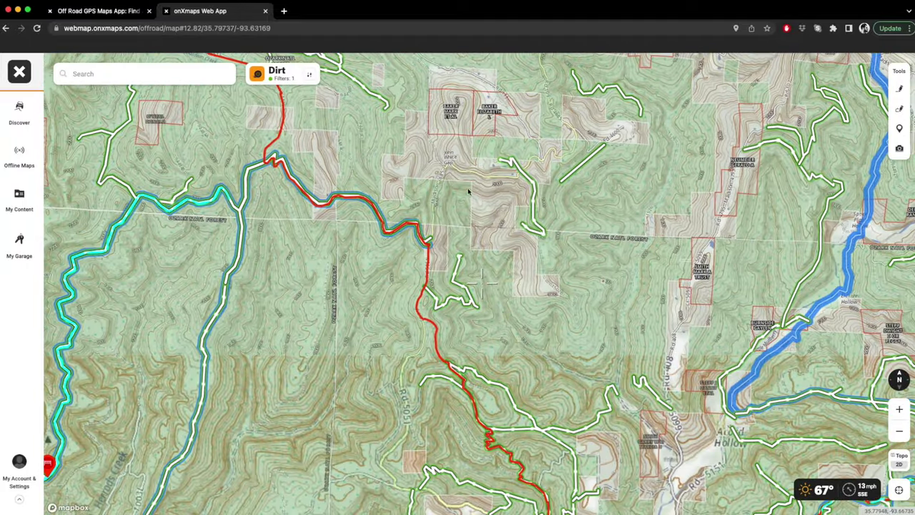
scroll(469, 191, down, 5)
drag(359, 384, 398, 282)
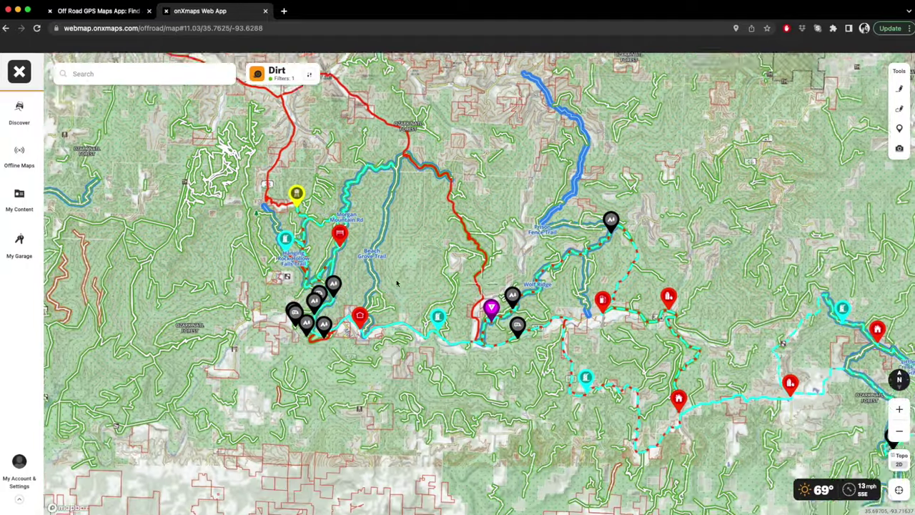
scroll(402, 342, up, 2)
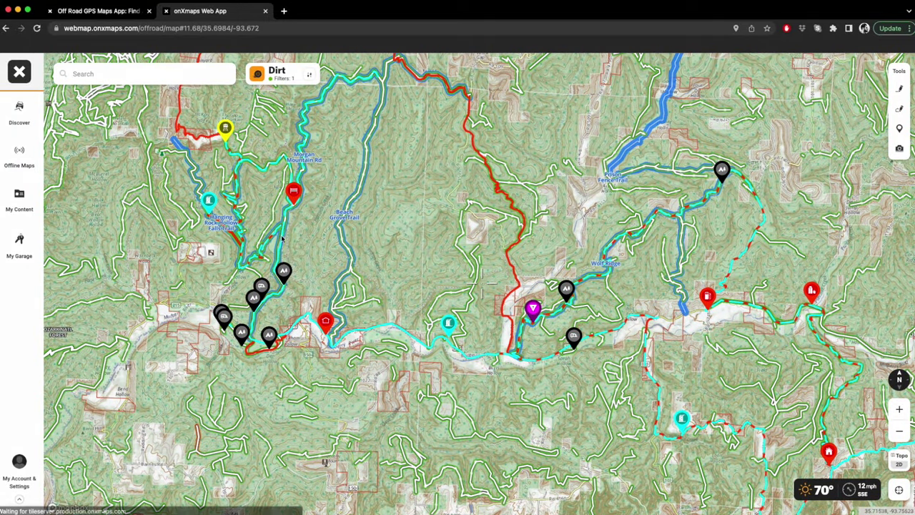
scroll(209, 218, up, 2)
scroll(209, 218, up, 3)
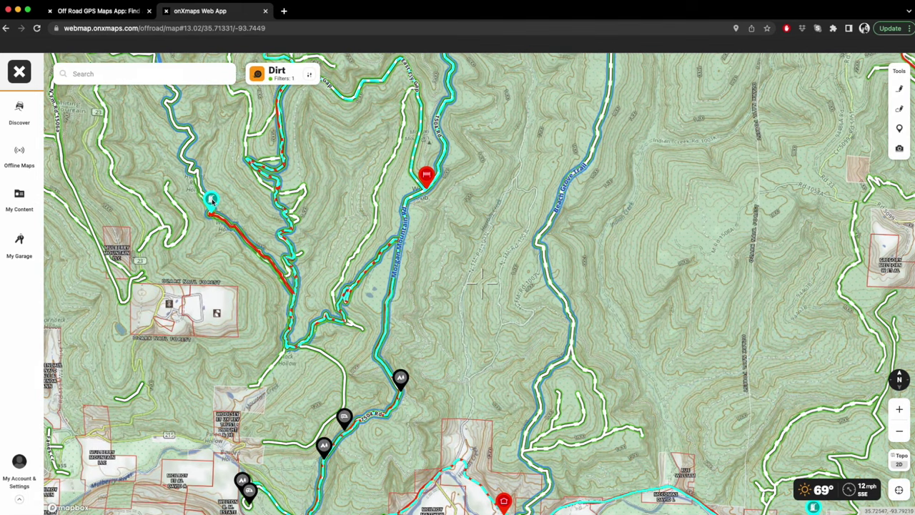
drag(416, 307, 307, 204)
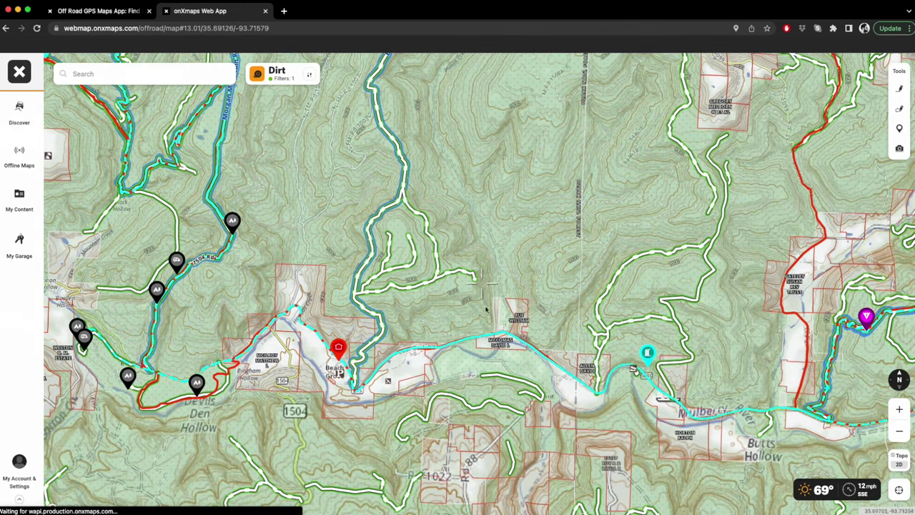
drag(486, 308, 343, 233)
scroll(664, 397, down, 2)
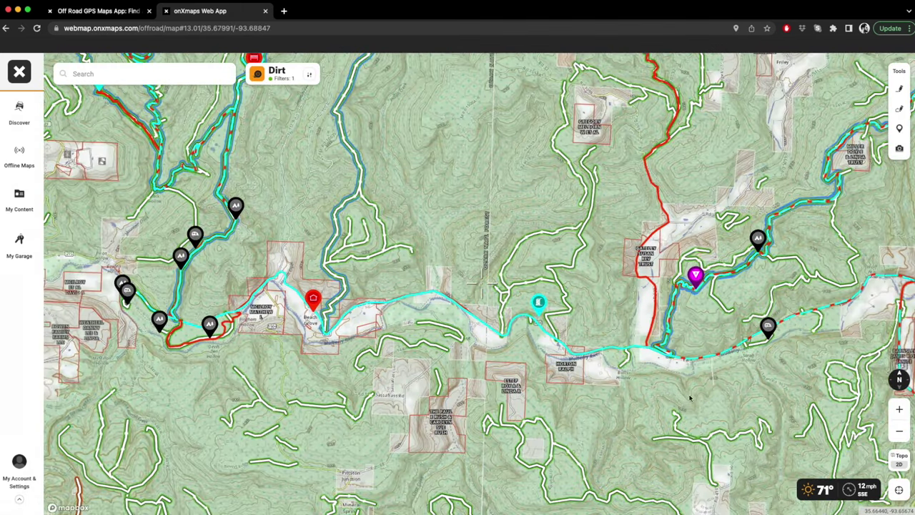
drag(709, 397, 429, 267)
scroll(718, 351, down, 2)
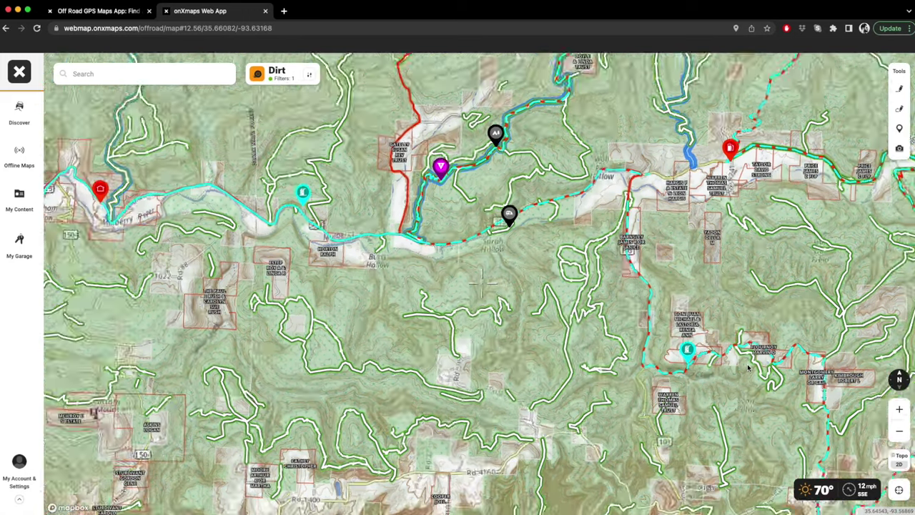
Examine the wider route network, including the camp waypoints west of Beach Grove and the routes east to Illinois Bayou Granite Luge.
scroll(547, 326, down, 2)
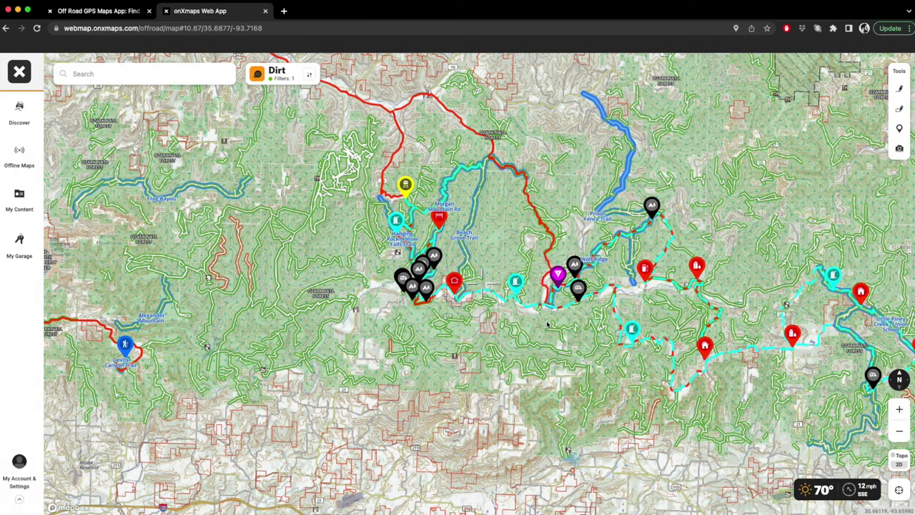
drag(546, 325, 461, 313)
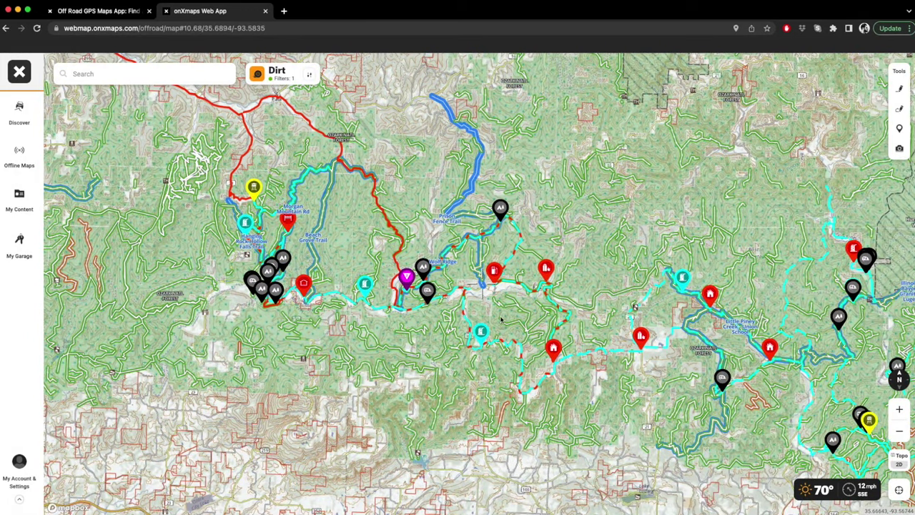
scroll(500, 318, up, 2)
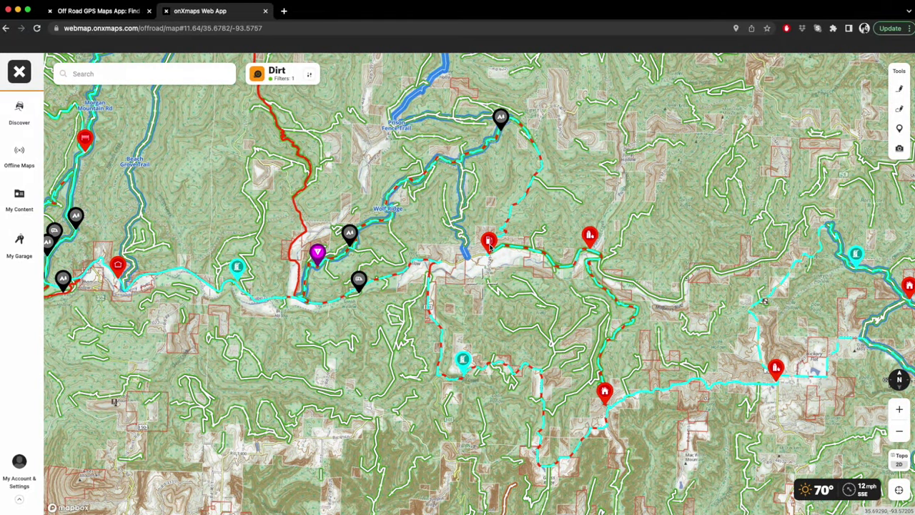
drag(420, 274, 657, 275)
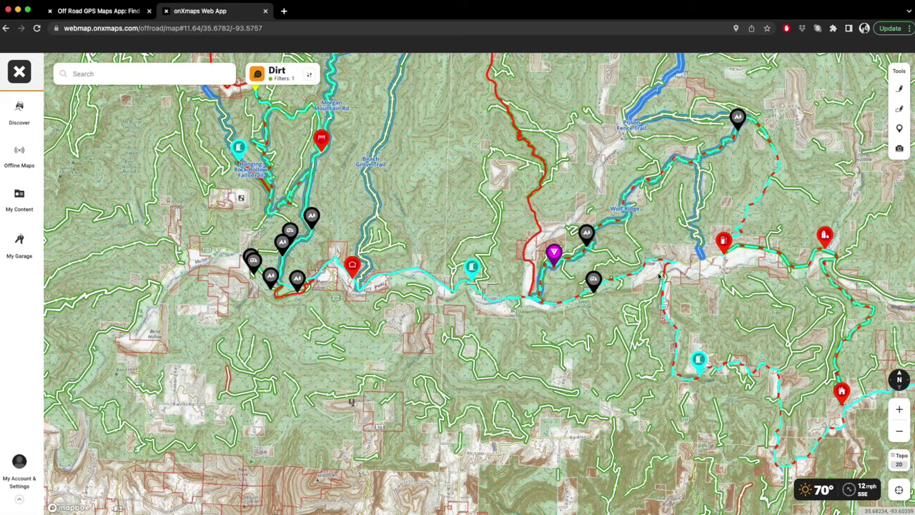
drag(248, 325, 349, 358)
scroll(389, 325, up, 2)
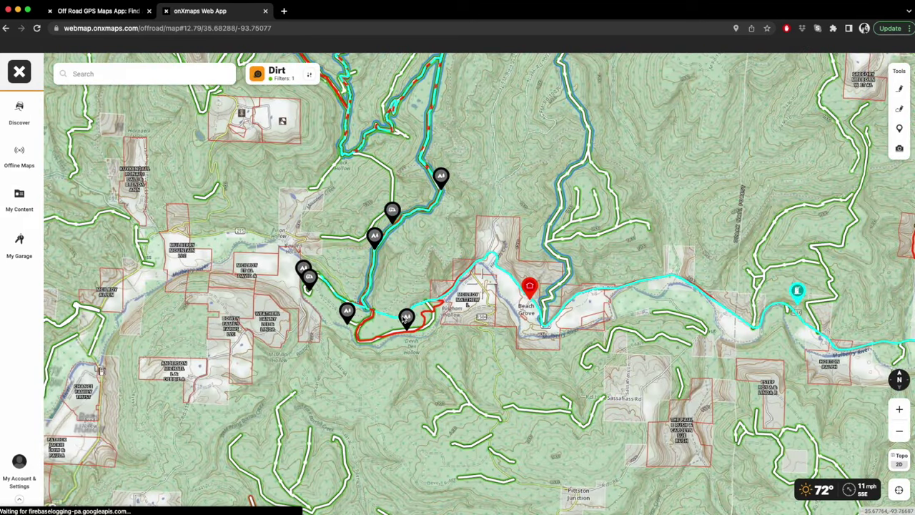
scroll(540, 293, down, 2)
drag(630, 318, 315, 253)
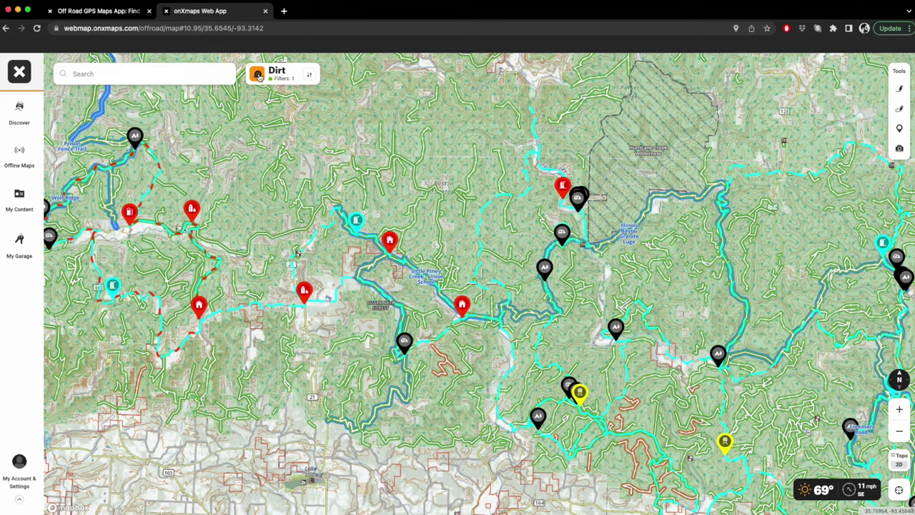
Compare the Snow activity's trail types and layers with the Dirt activity's in the map filters, ending on Dirt.
click(280, 74)
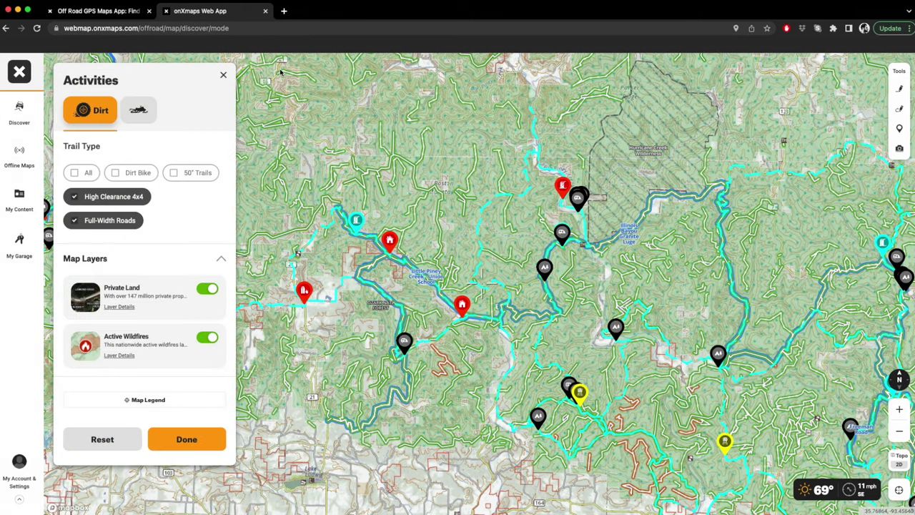
click(140, 110)
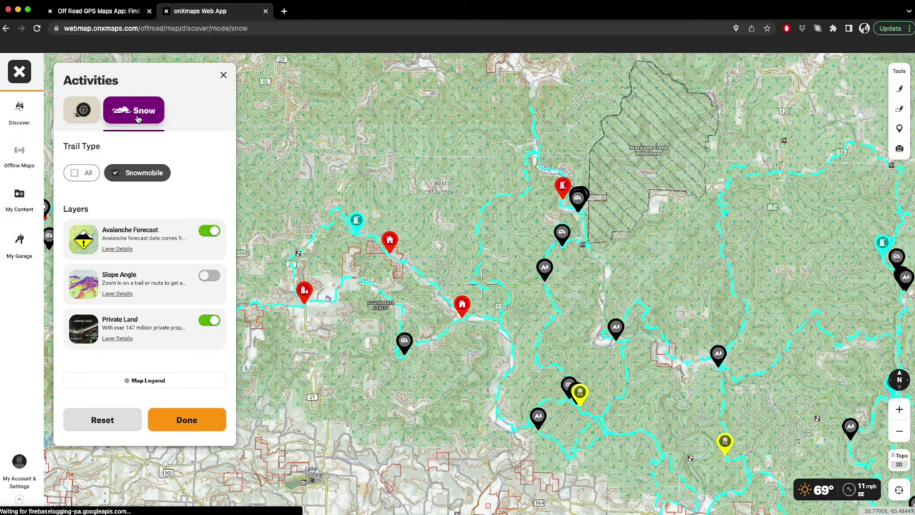
click(83, 111)
click(150, 117)
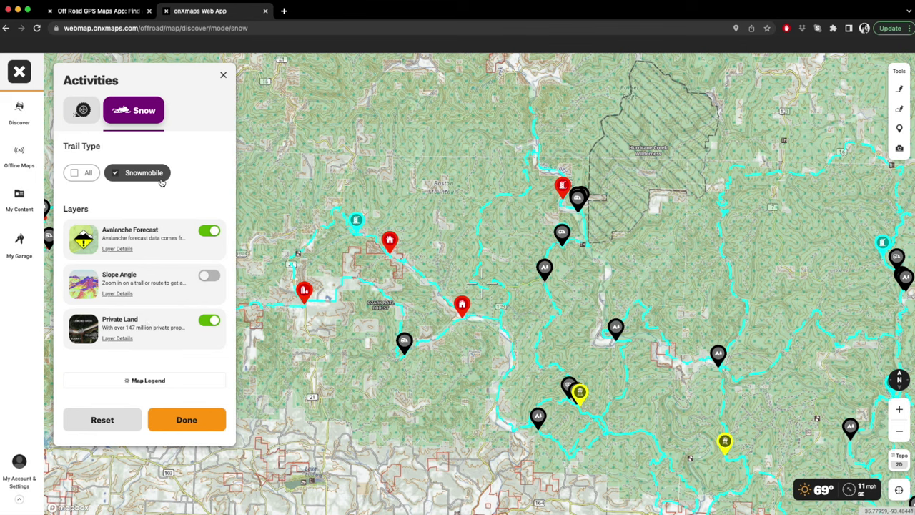
click(91, 111)
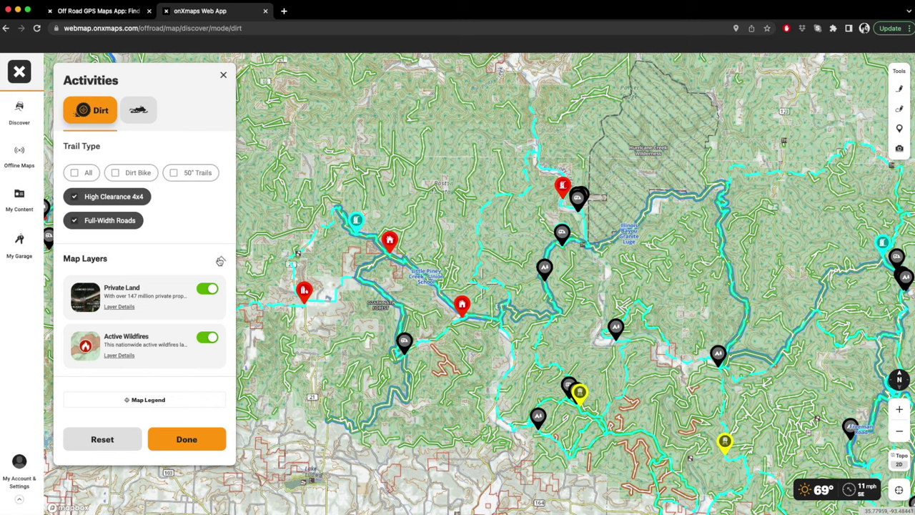
Collapse and re-expand the Dirt map layers, and close the activity filters.
click(221, 258)
click(221, 257)
click(187, 439)
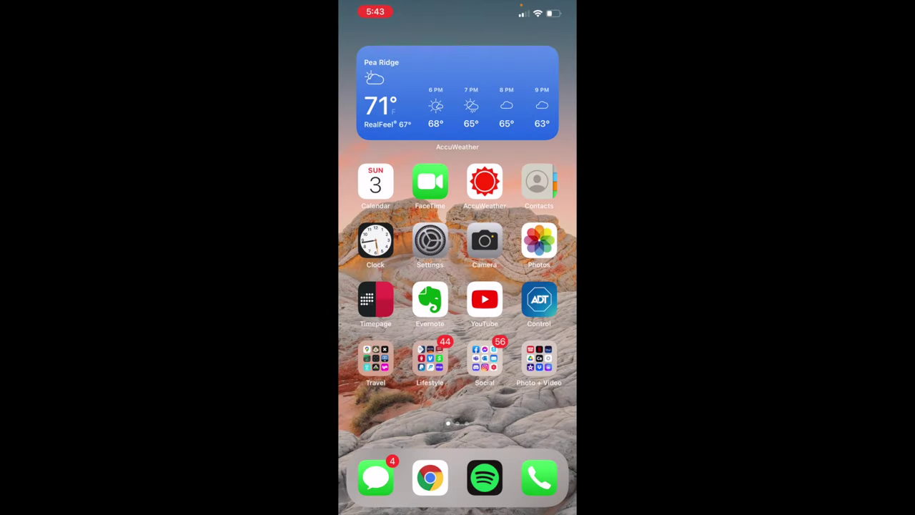
Switch to the onX Offroad app in the phone's Travel folder and view the map area south of the saved routes.
click(376, 360)
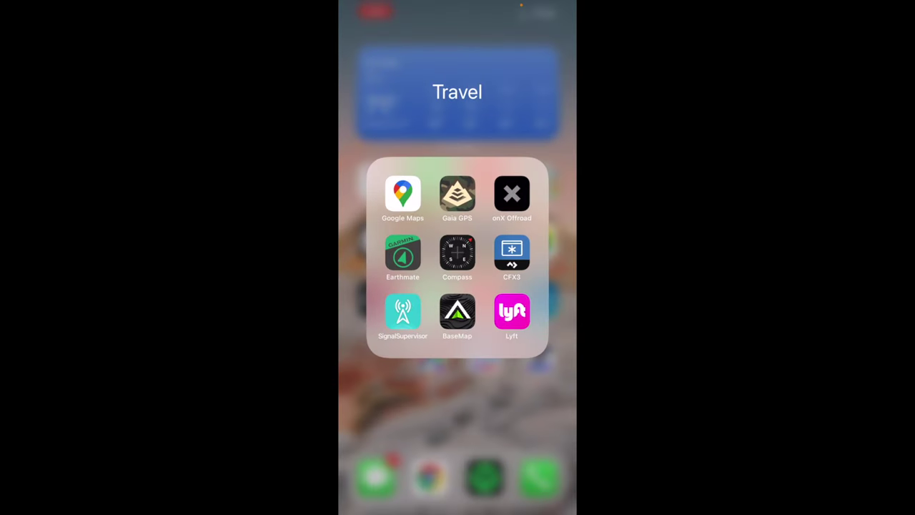
click(512, 193)
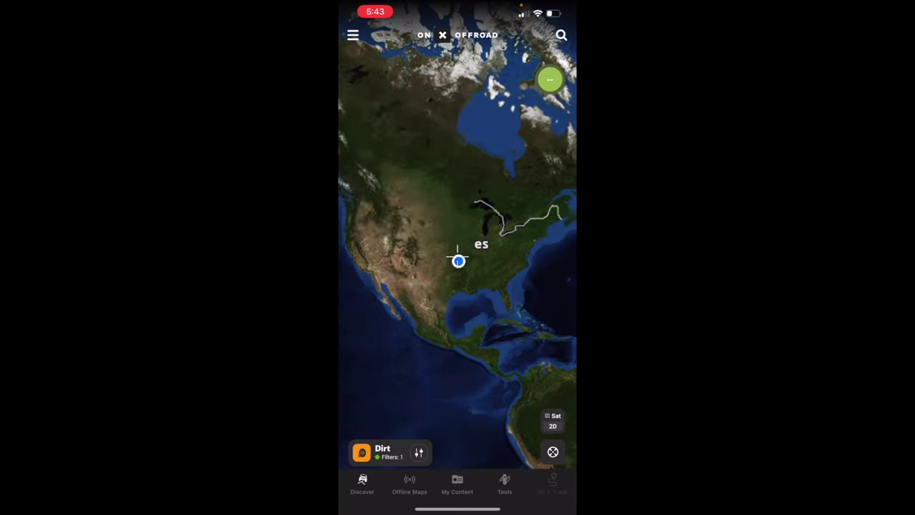
drag(465, 371, 371, 141)
drag(428, 358, 445, 237)
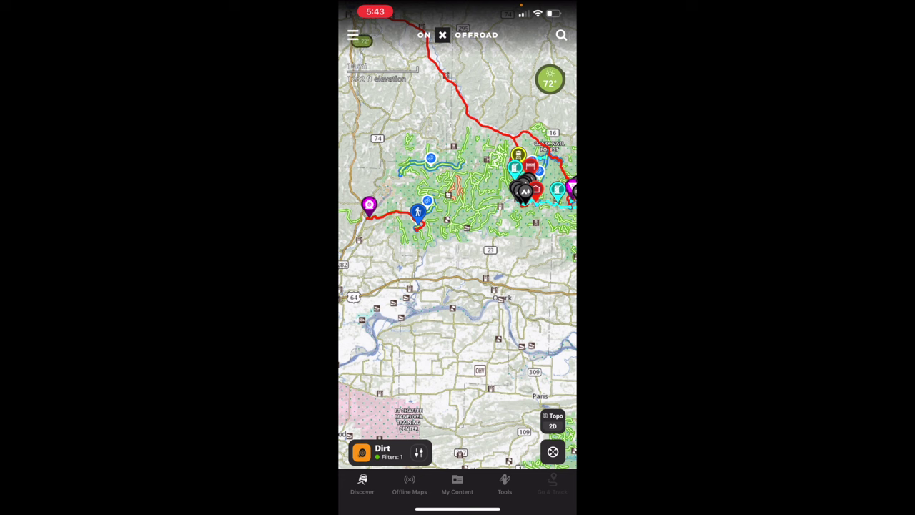
scroll(458, 250, down, 5)
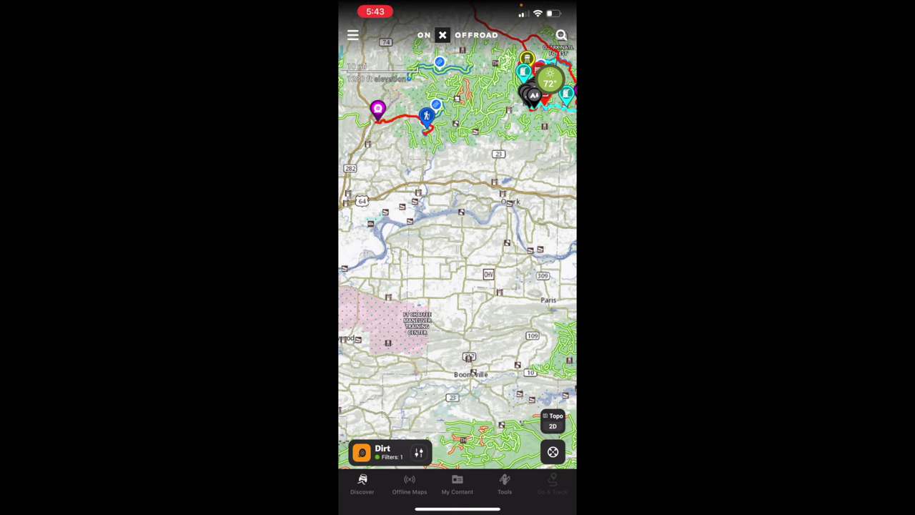
Browse the nearby trails in Discover as far as Illinois Bayou Granite Luge and the unnamed trails.
click(363, 483)
scroll(457, 393, down, 5)
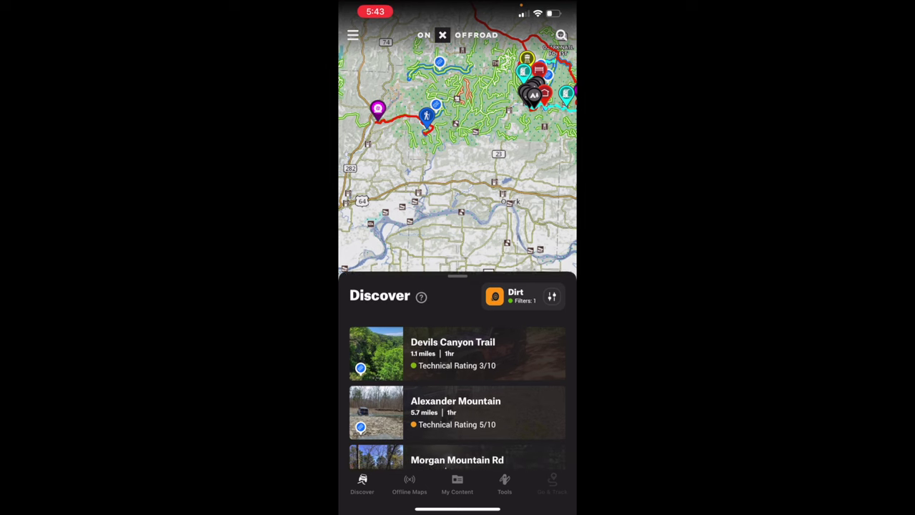
scroll(458, 286, down, 5)
scroll(458, 286, down, 5)
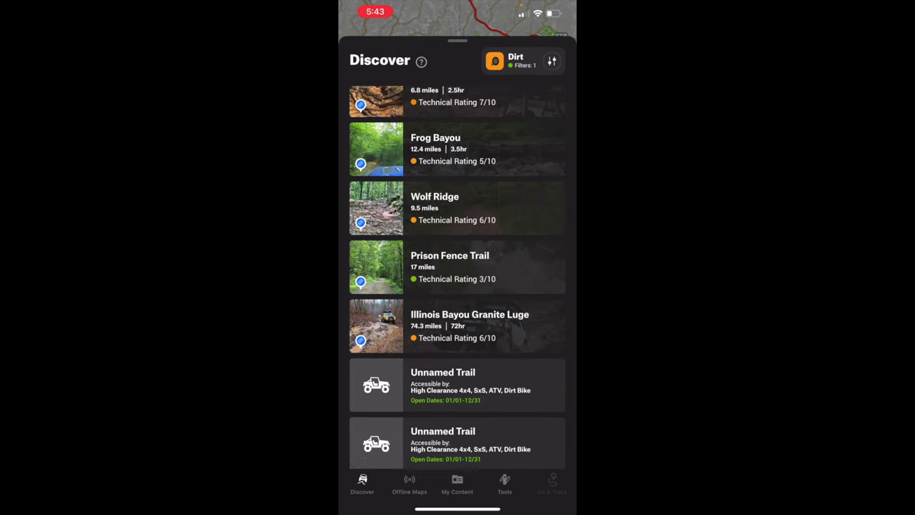
scroll(457, 286, up, 3)
scroll(458, 286, up, 1)
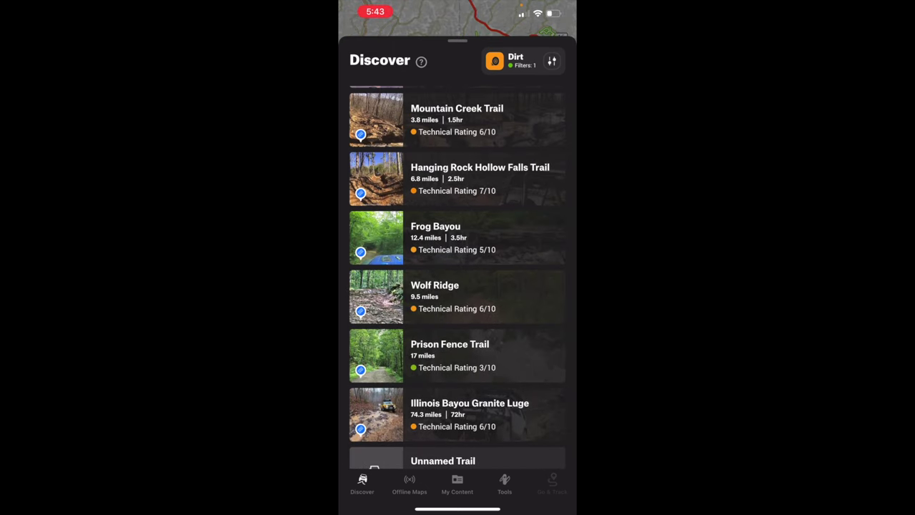
scroll(457, 286, down, 1)
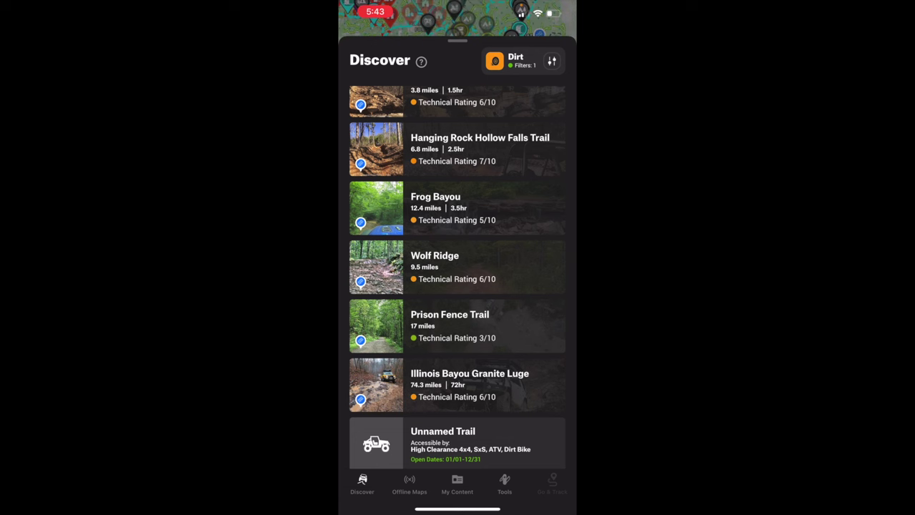
Review the details and overview of Illinois Bayou Granite Luge, and return to the full map.
click(470, 379)
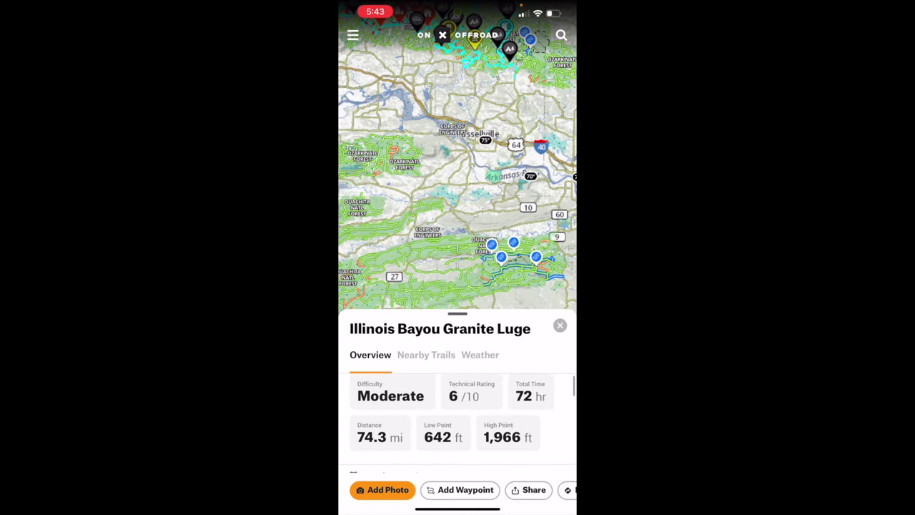
scroll(458, 421, down, 2)
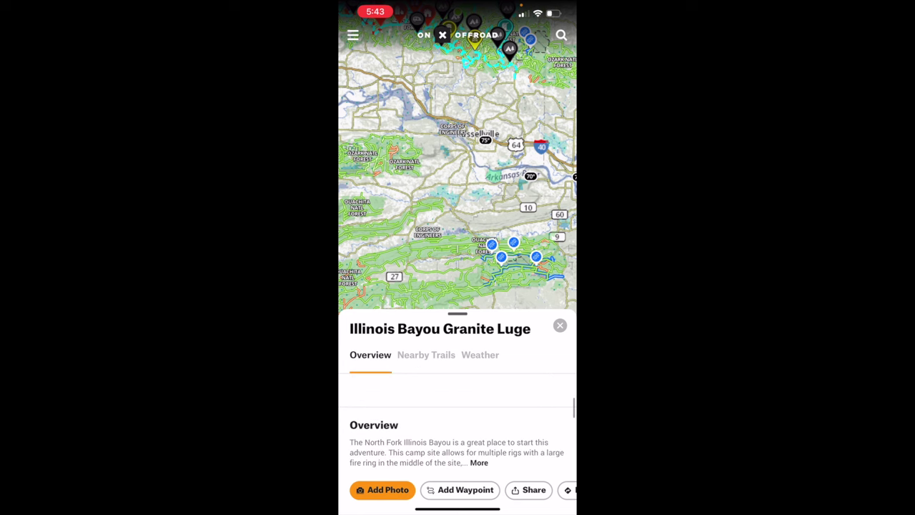
scroll(457, 286, down, 10)
scroll(457, 286, up, 3)
scroll(457, 286, down, 8)
scroll(458, 286, down, 1)
scroll(457, 286, up, 10)
click(560, 52)
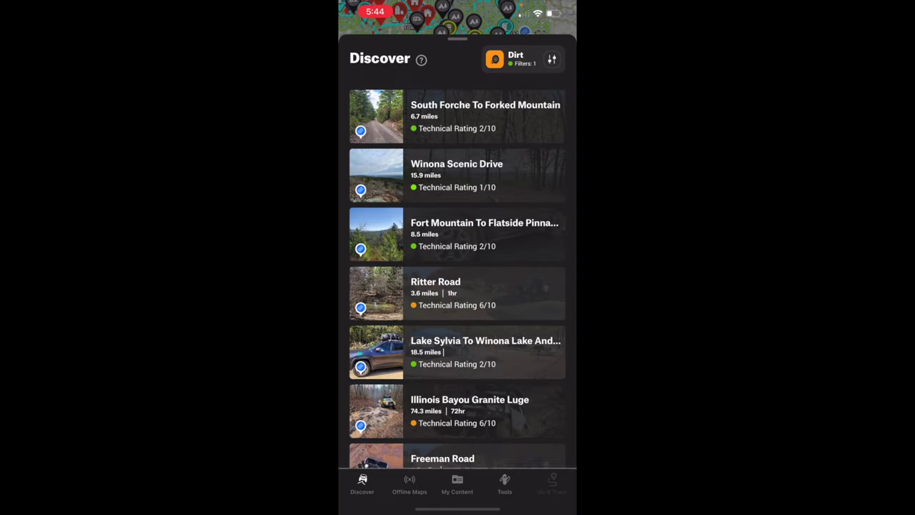
drag(457, 40, 457, 336)
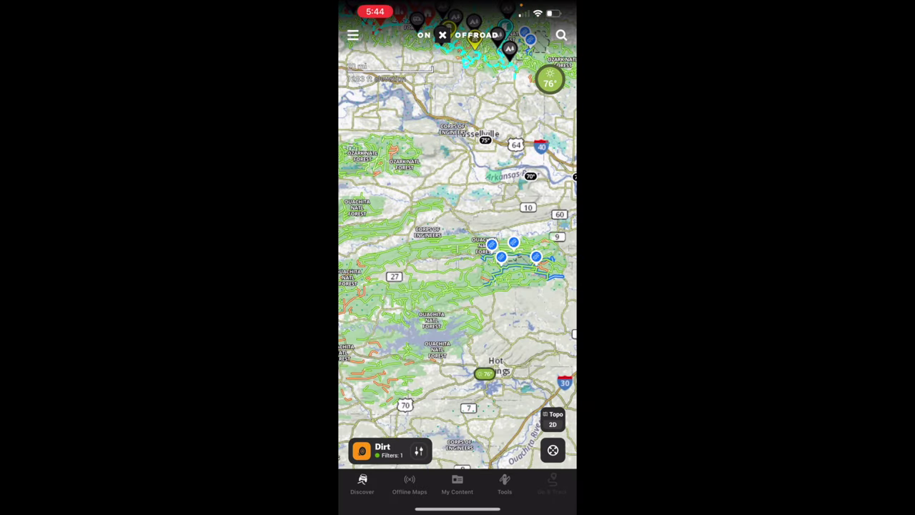
Show the list of offline maps.
click(409, 484)
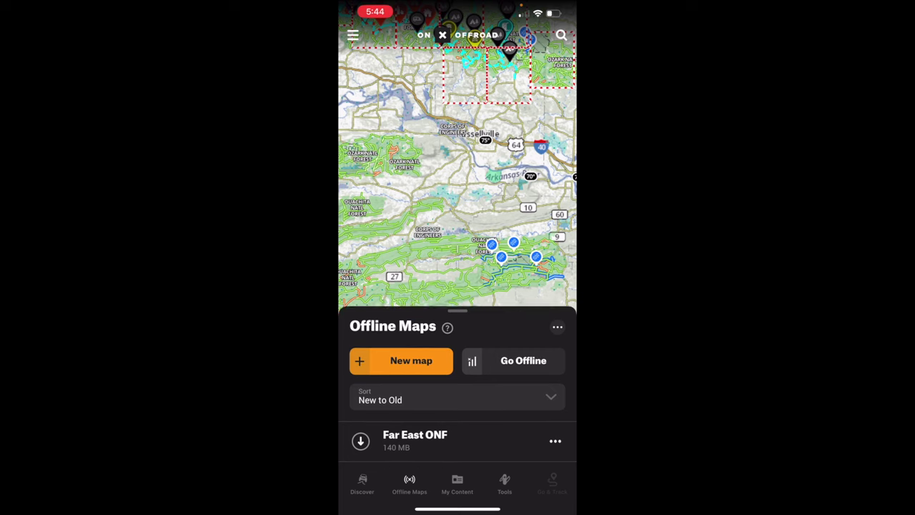